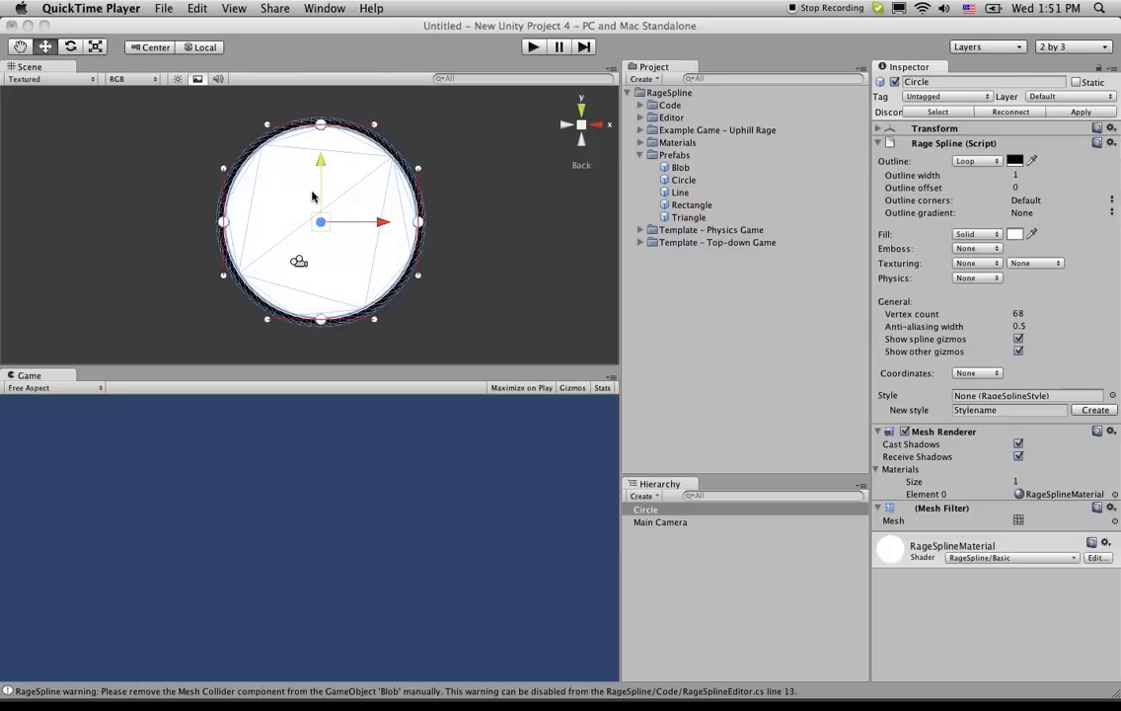
# Step: Enlarge the Scene view by shrinking the Game view, and select the circle in the scene
pyautogui.click(391, 335)
pyautogui.click(392, 335)
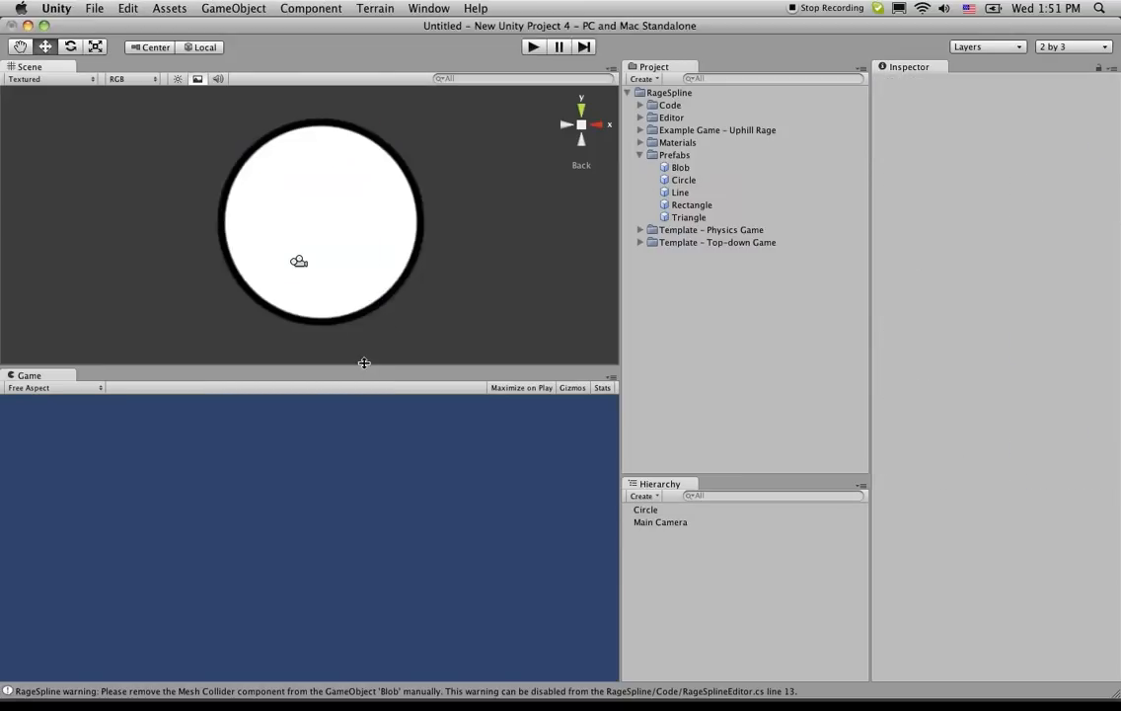
pyautogui.moveTo(357, 364); pyautogui.dragTo(362, 519)
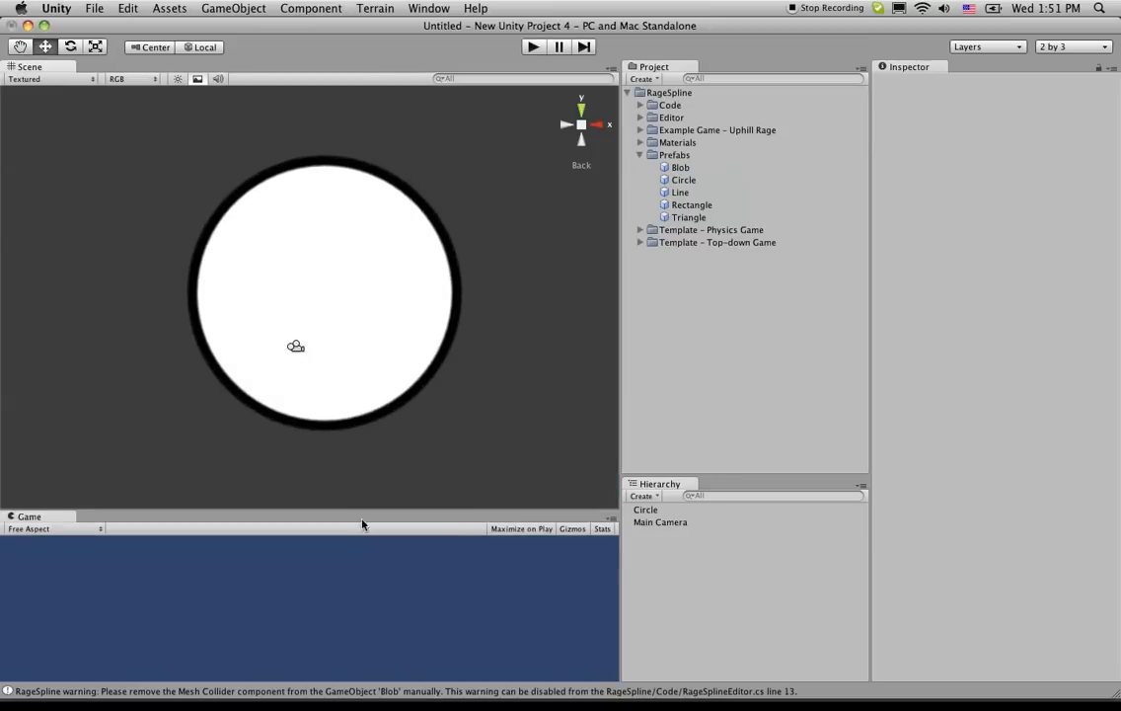
pyautogui.click(372, 296)
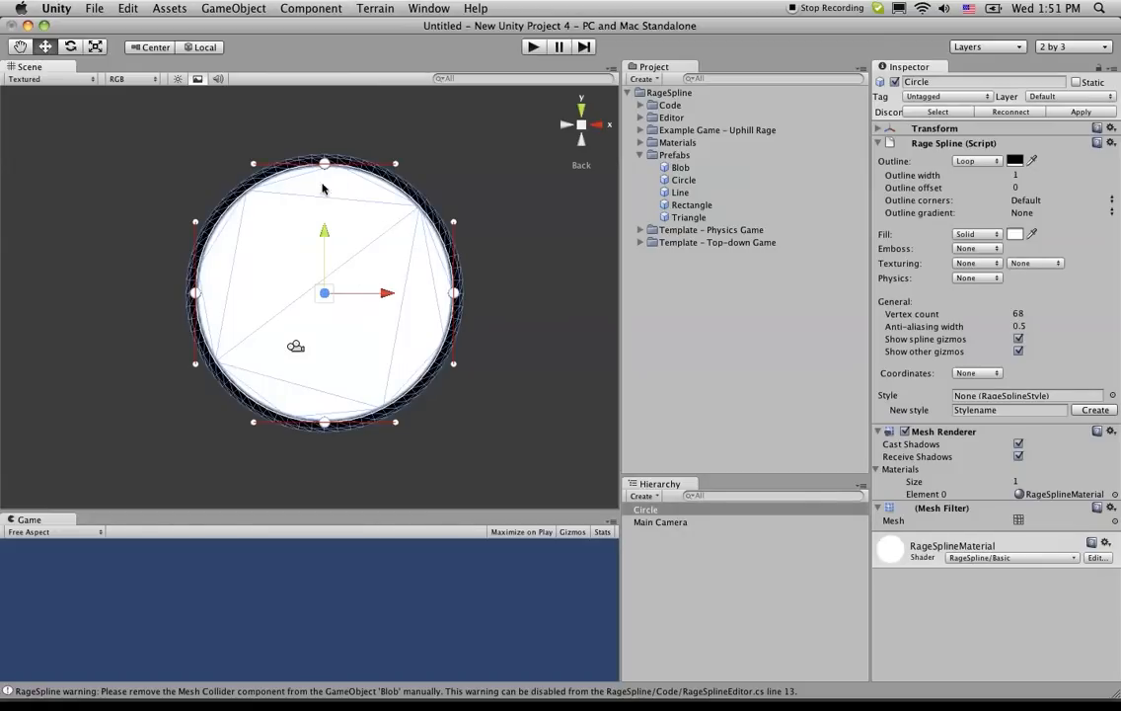
# Step: Set the circle's spline coordinates to Local, compare them with World, and return them to Local
pyautogui.click(959, 373)
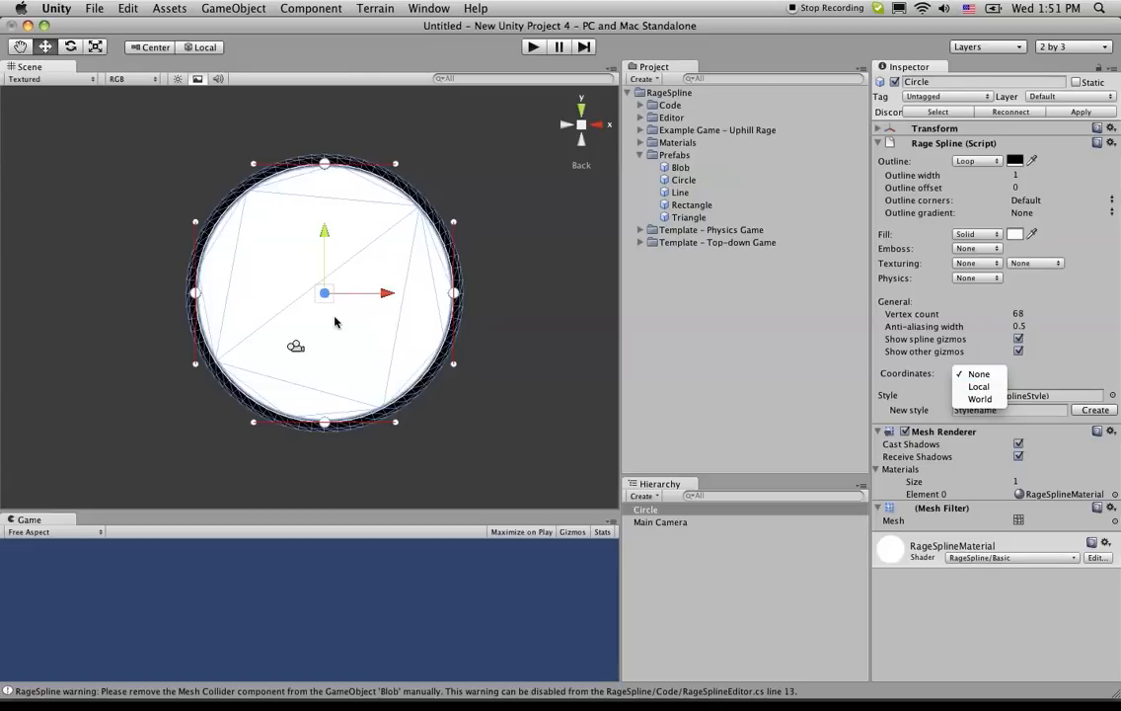
pyautogui.click(995, 387)
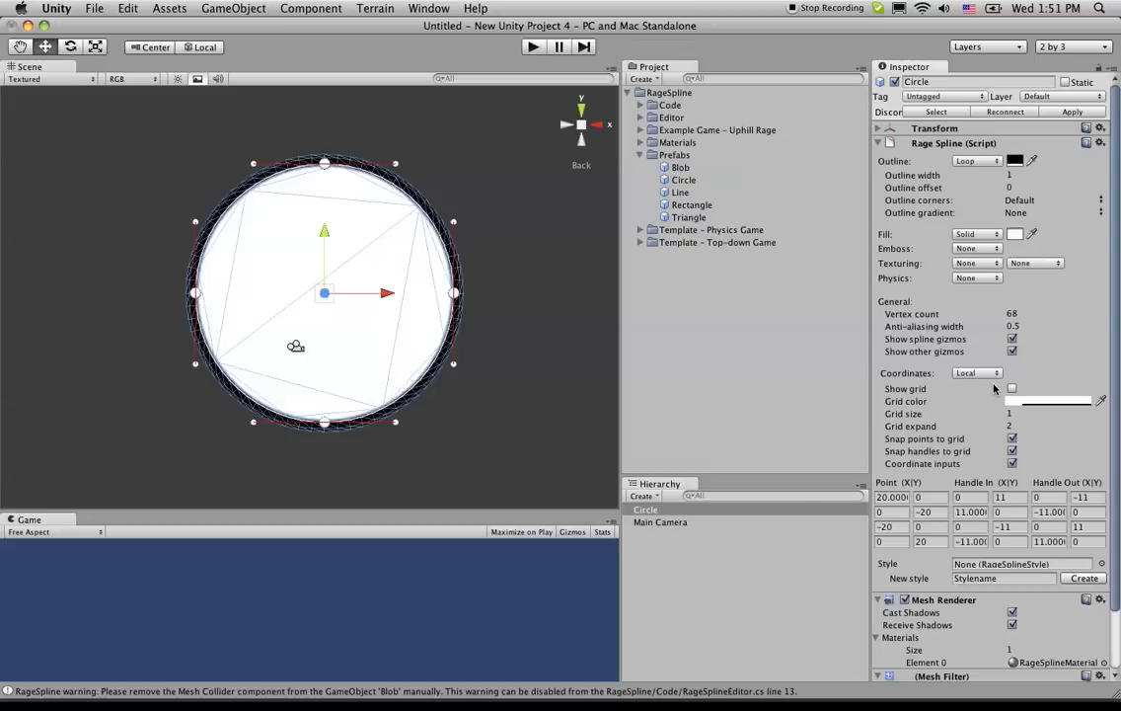
pyautogui.click(987, 374)
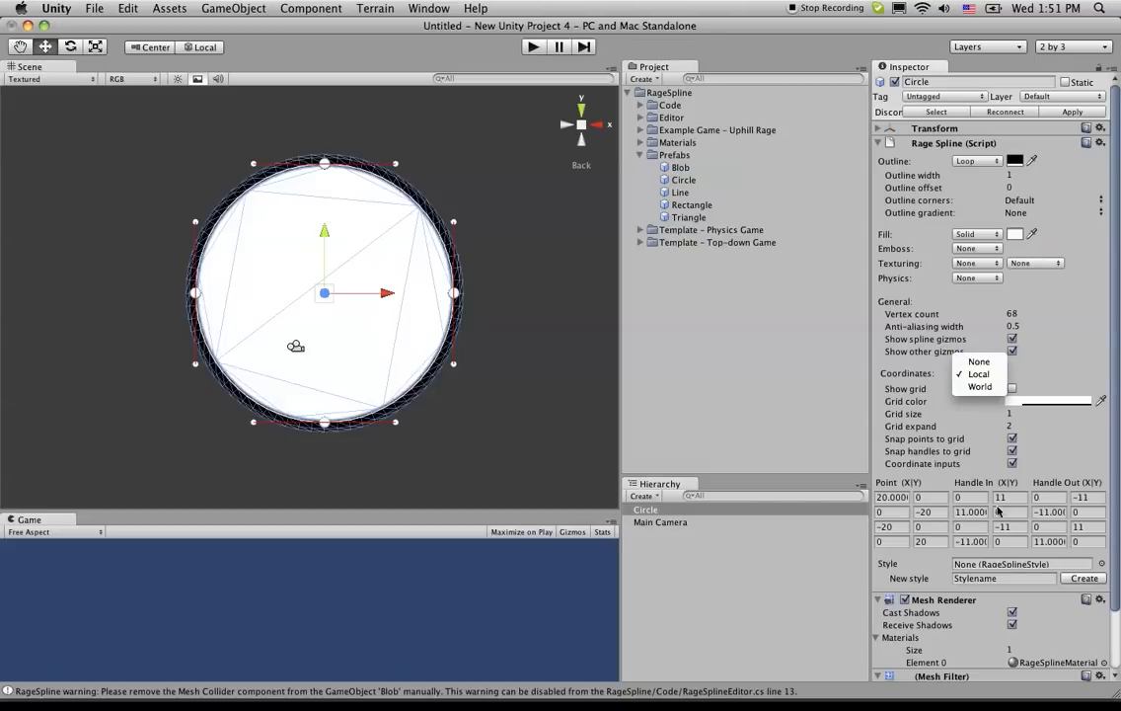
pyautogui.click(977, 386)
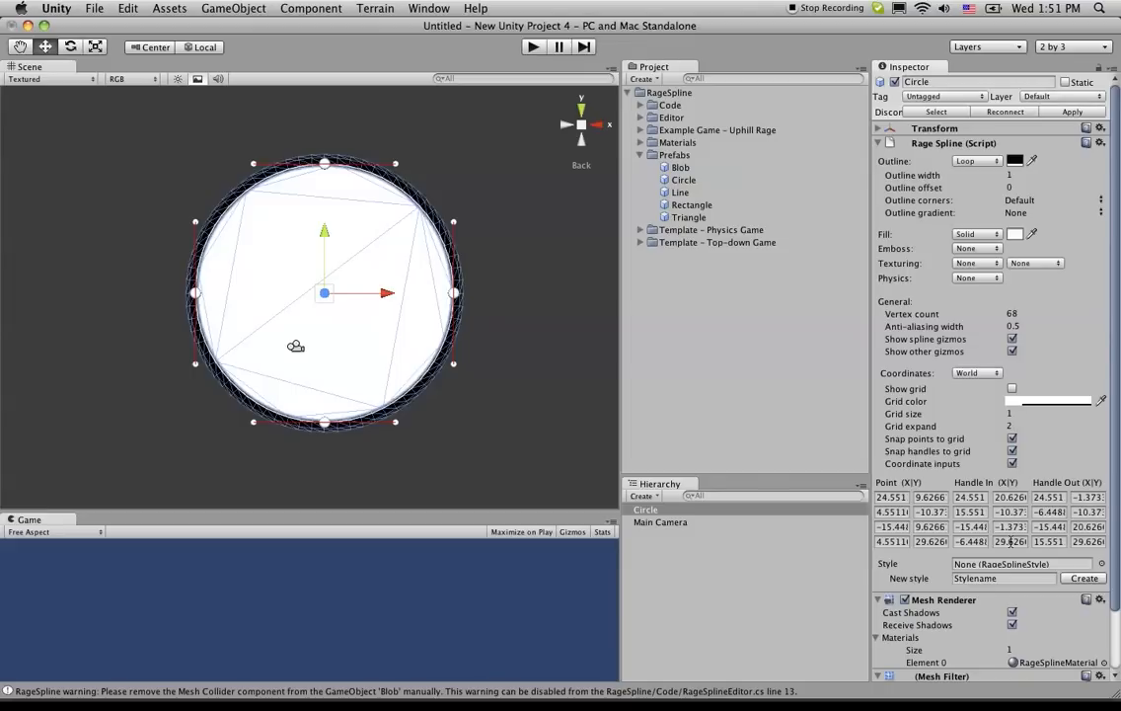
pyautogui.click(977, 373)
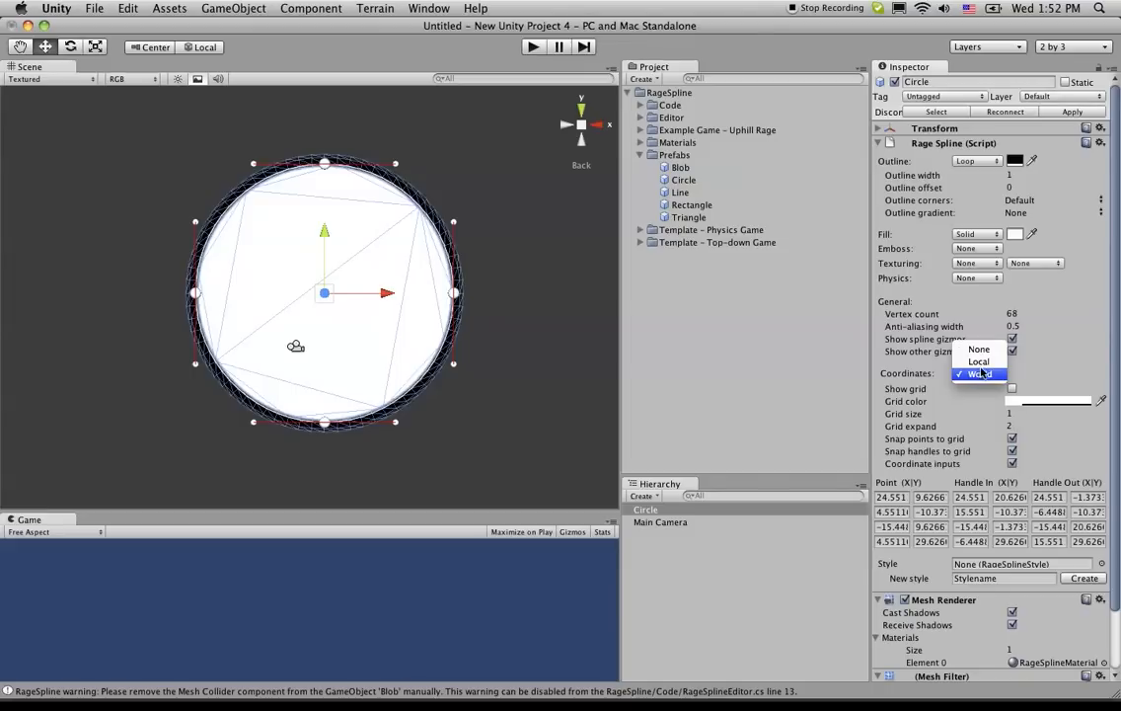
pyautogui.click(980, 364)
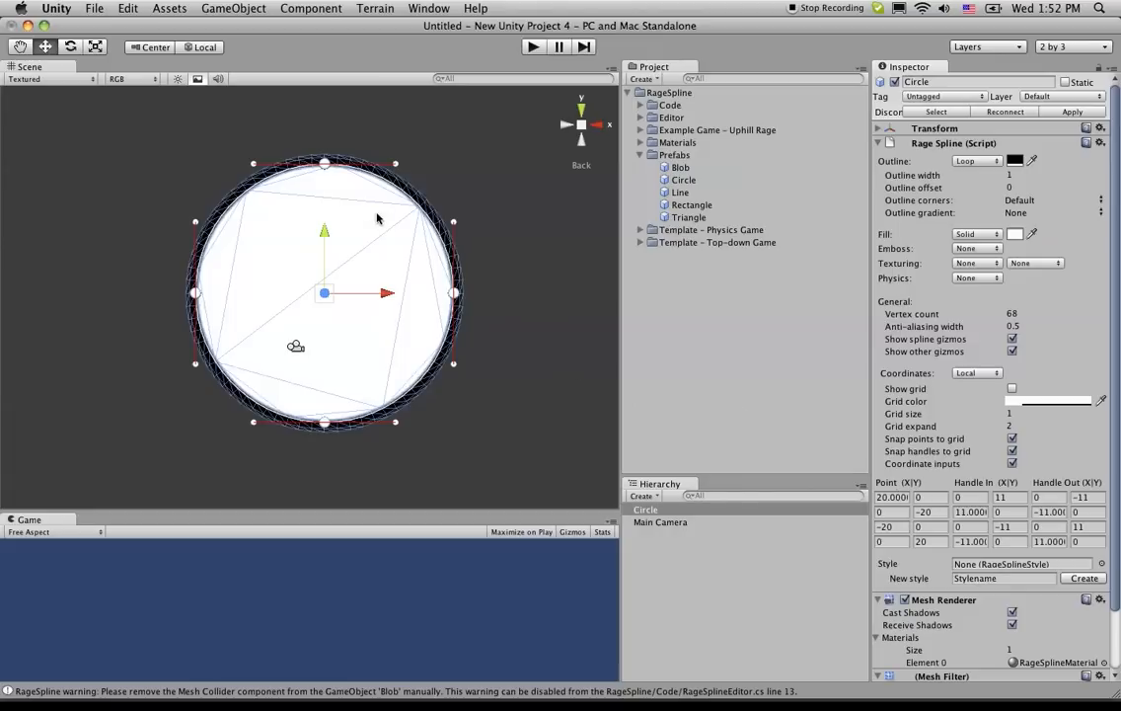
# Step: Try moving the circle's top control point sideways, and place it at local coordinates X 1, Y 23
pyautogui.click(326, 164)
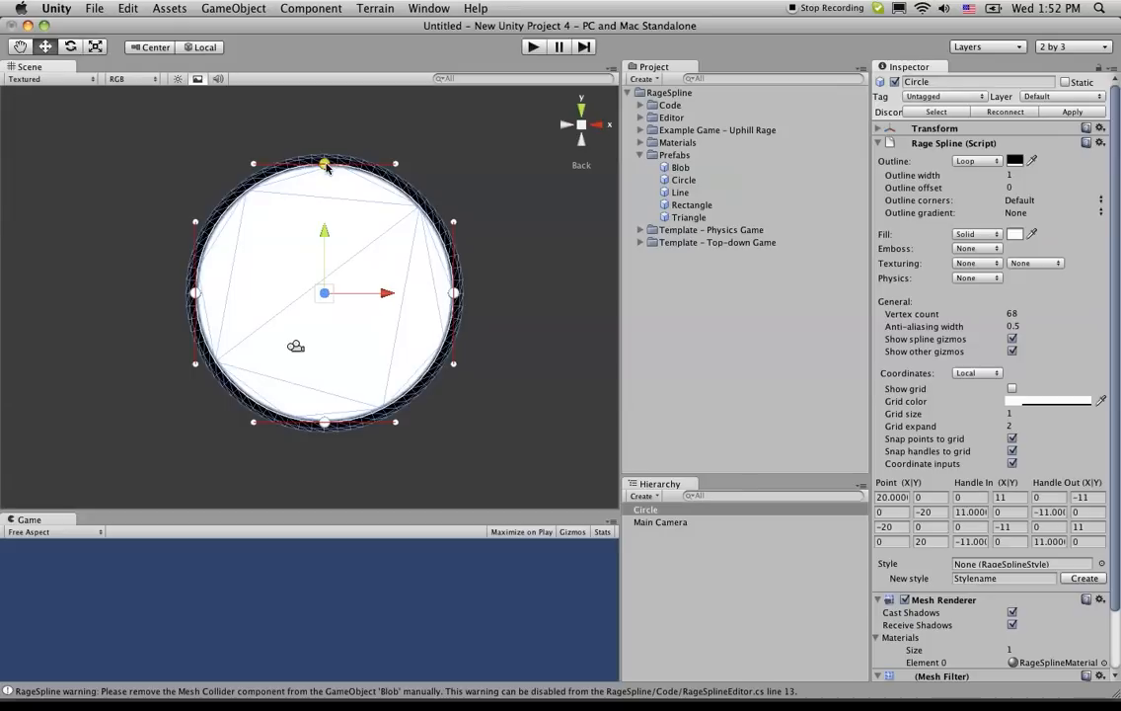
pyautogui.moveTo(326, 166); pyautogui.dragTo(364, 165)
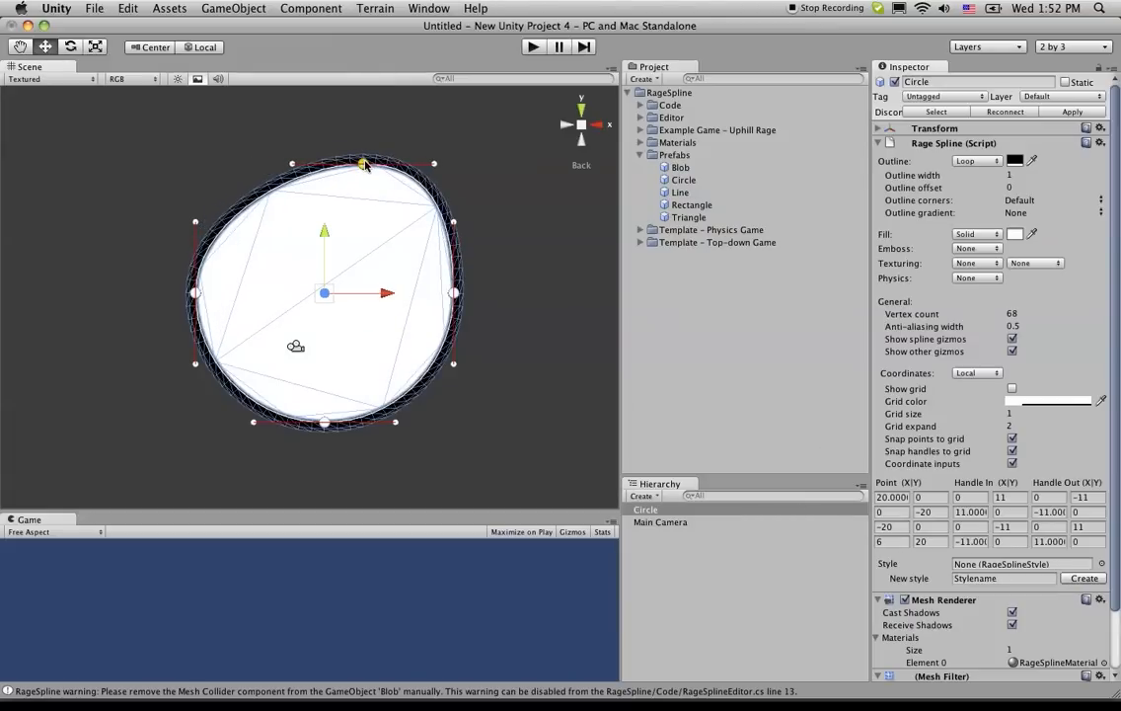
pyautogui.moveTo(364, 163); pyautogui.dragTo(330, 162)
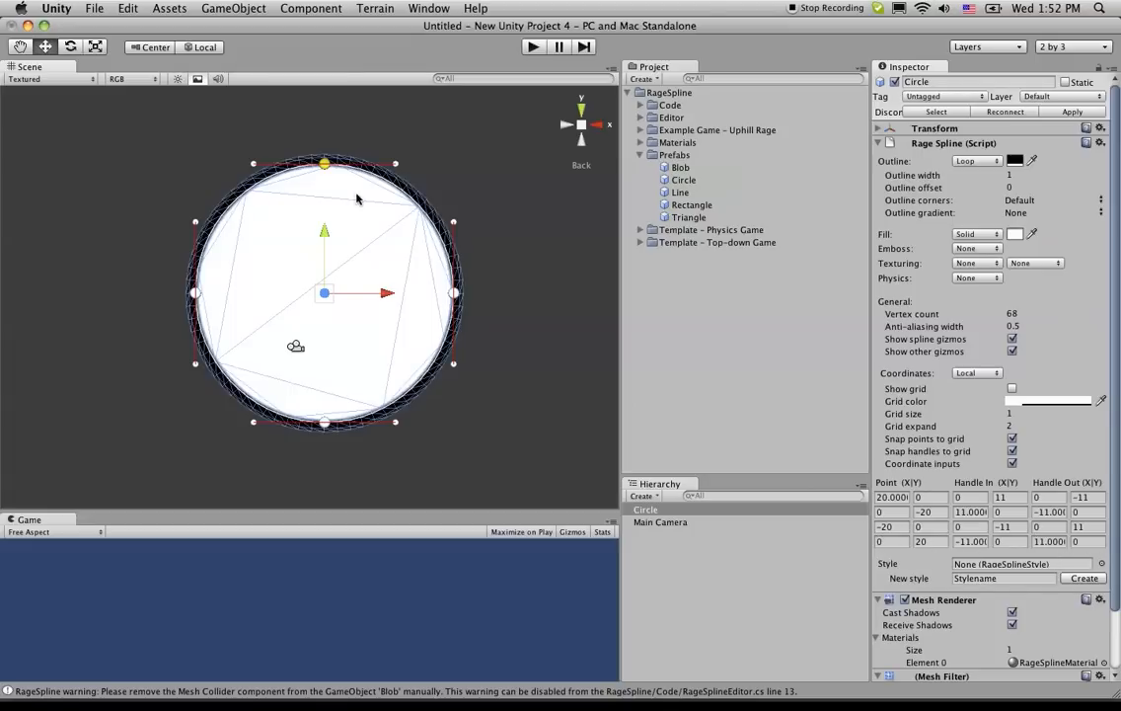
pyautogui.moveTo(325, 162)
pyautogui.mouseDown()
pyautogui.moveTo(273, 158)
pyautogui.moveTo(318, 137)
pyautogui.moveTo(387, 165)
pyautogui.moveTo(305, 187)
pyautogui.moveTo(340, 135)
pyautogui.moveTo(326, 172)
pyautogui.moveTo(329, 124)
pyautogui.moveTo(362, 156)
pyautogui.moveTo(331, 145)
pyautogui.mouseUp()
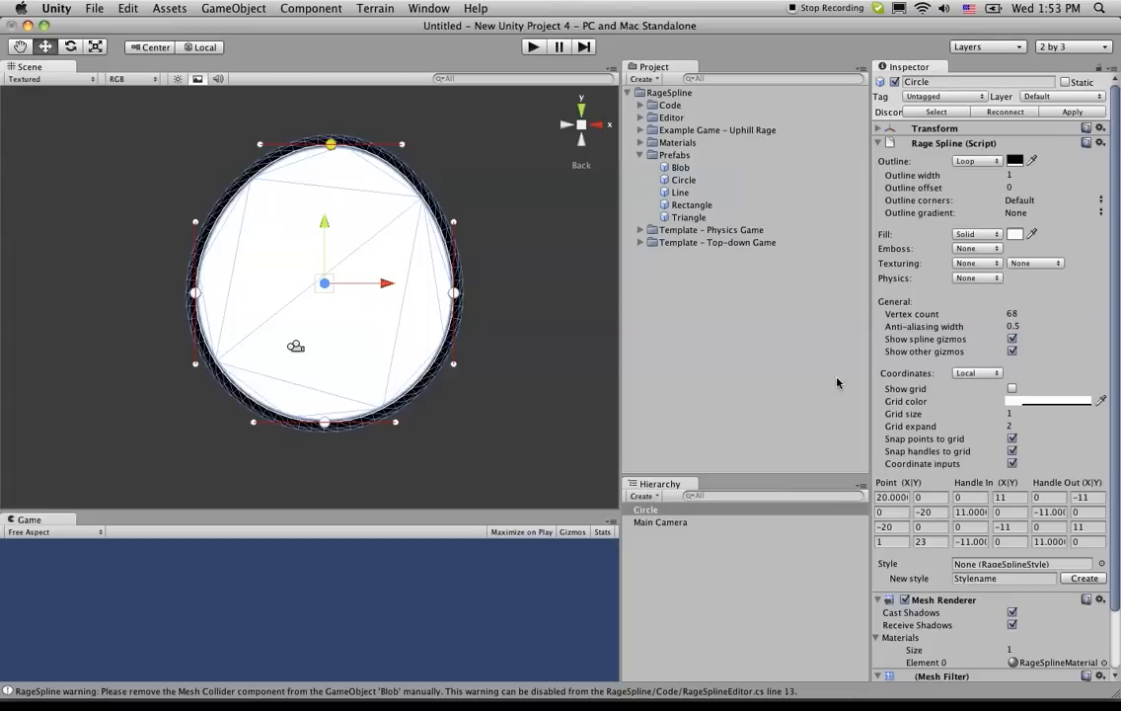
# Step: Adjust the top control point's tangent handles to X -10, Y 0 for in and X 10, Y 0 for out
pyautogui.click(403, 147)
pyautogui.moveTo(402, 147)
pyautogui.mouseDown()
pyautogui.moveTo(386, 148)
pyautogui.moveTo(400, 147)
pyautogui.mouseUp()
pyautogui.moveTo(403, 148)
pyautogui.mouseDown()
pyautogui.moveTo(417, 149)
pyautogui.moveTo(410, 155)
pyautogui.mouseUp()
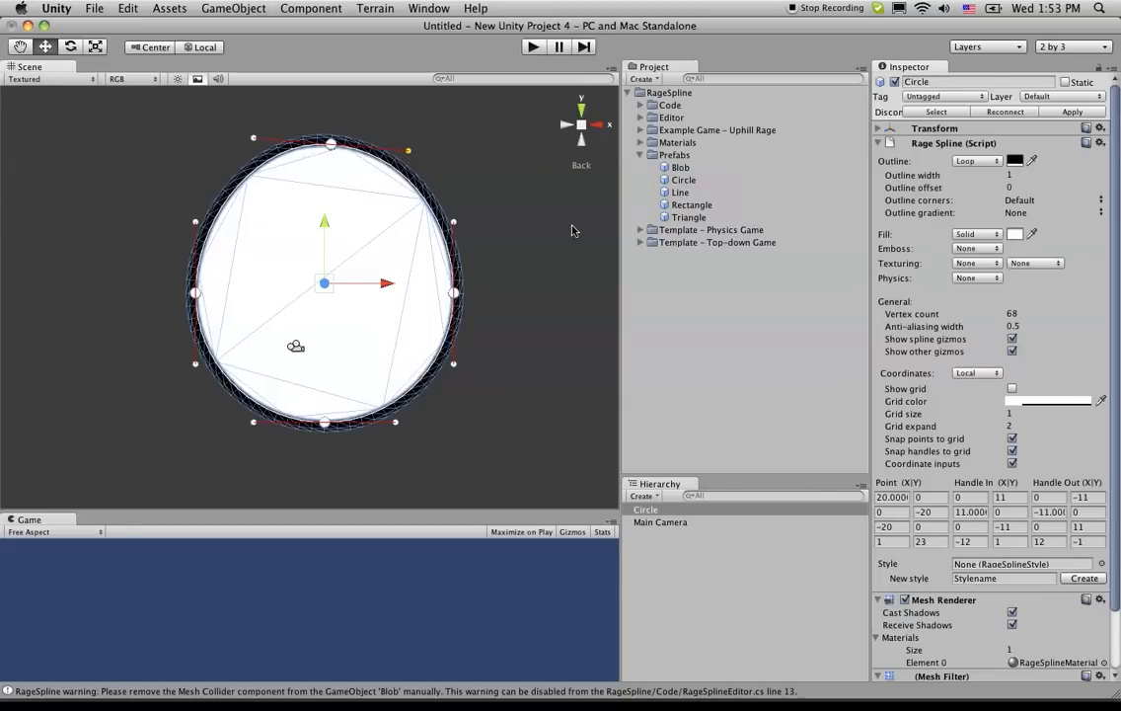
pyautogui.moveTo(409, 155)
pyautogui.mouseDown()
pyautogui.moveTo(407, 132)
pyautogui.moveTo(414, 168)
pyautogui.moveTo(429, 150)
pyautogui.moveTo(518, 154)
pyautogui.moveTo(395, 144)
pyautogui.mouseUp()
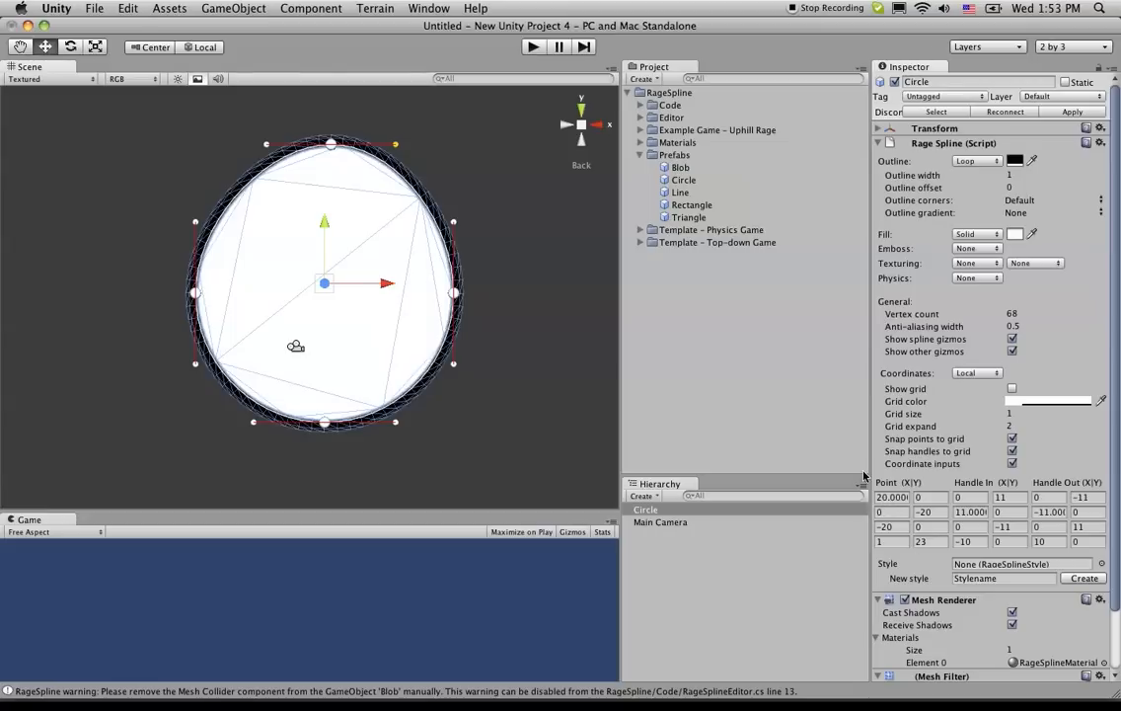
# Step: Add a control point on the circle's upper-left outline and delete that point again
pyautogui.click(229, 198)
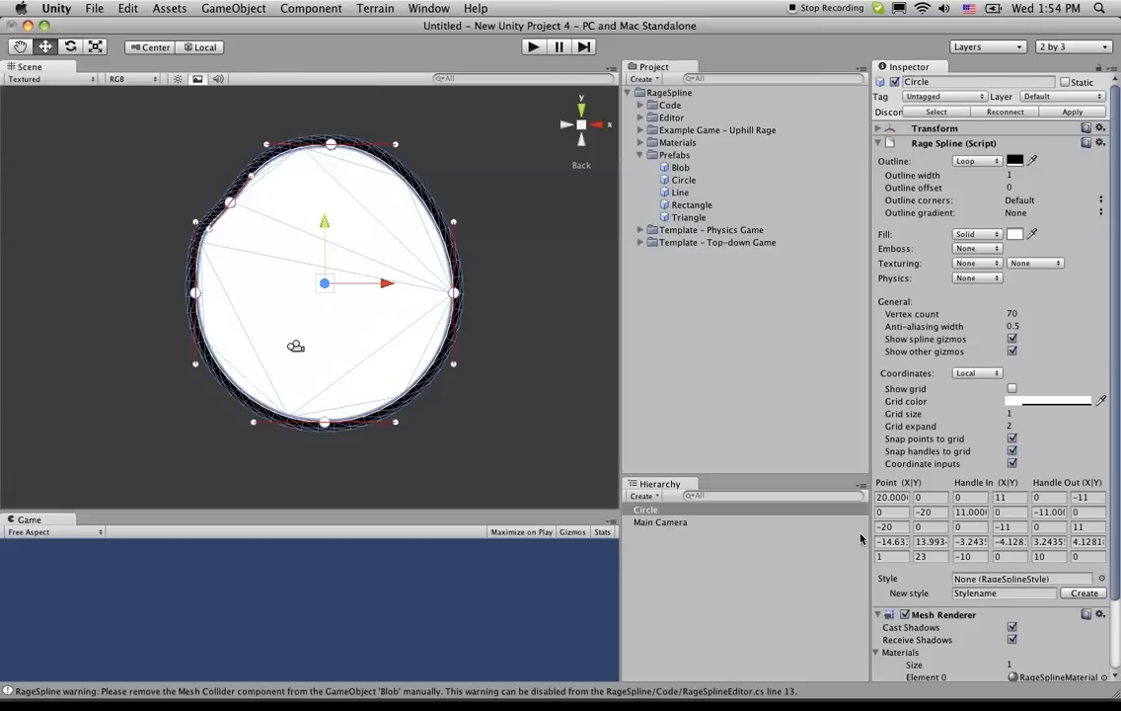
pyautogui.press('super+BackSpace')
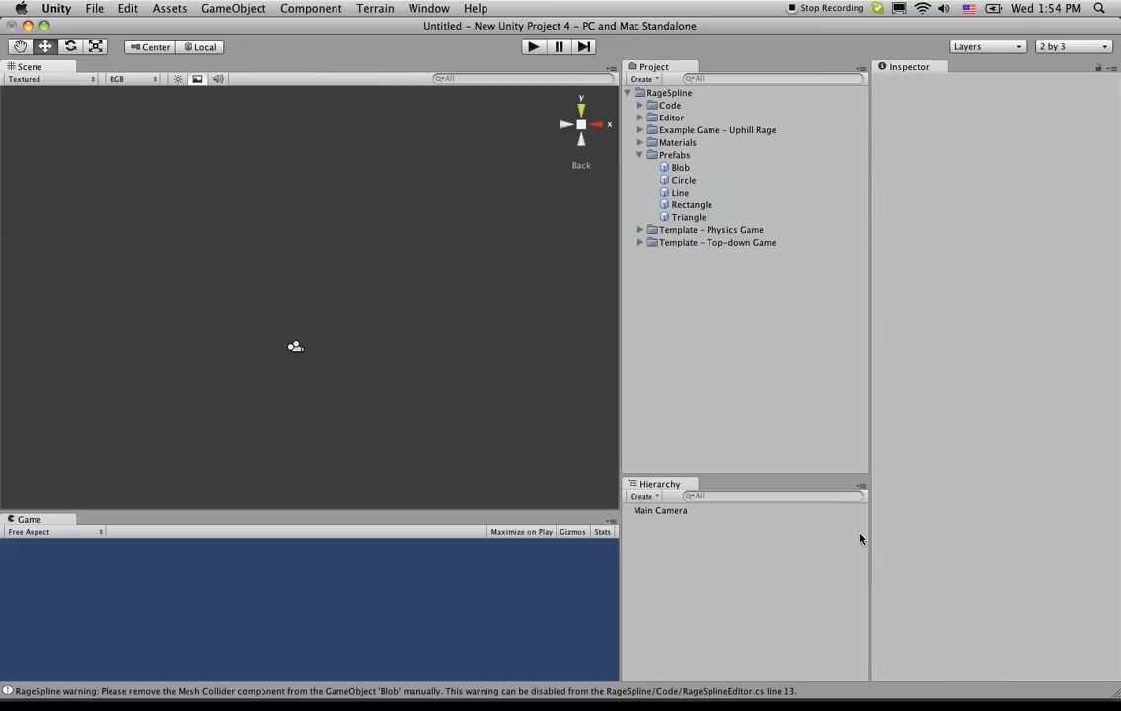
pyautogui.press('super+z')
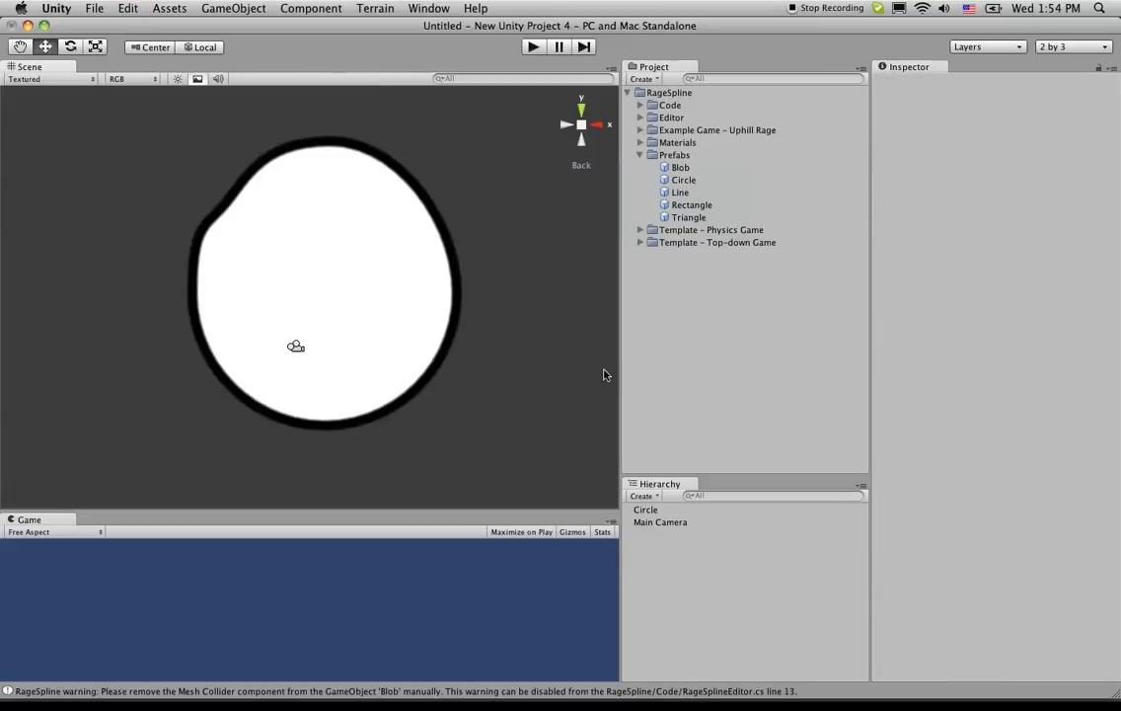
pyautogui.click(412, 297)
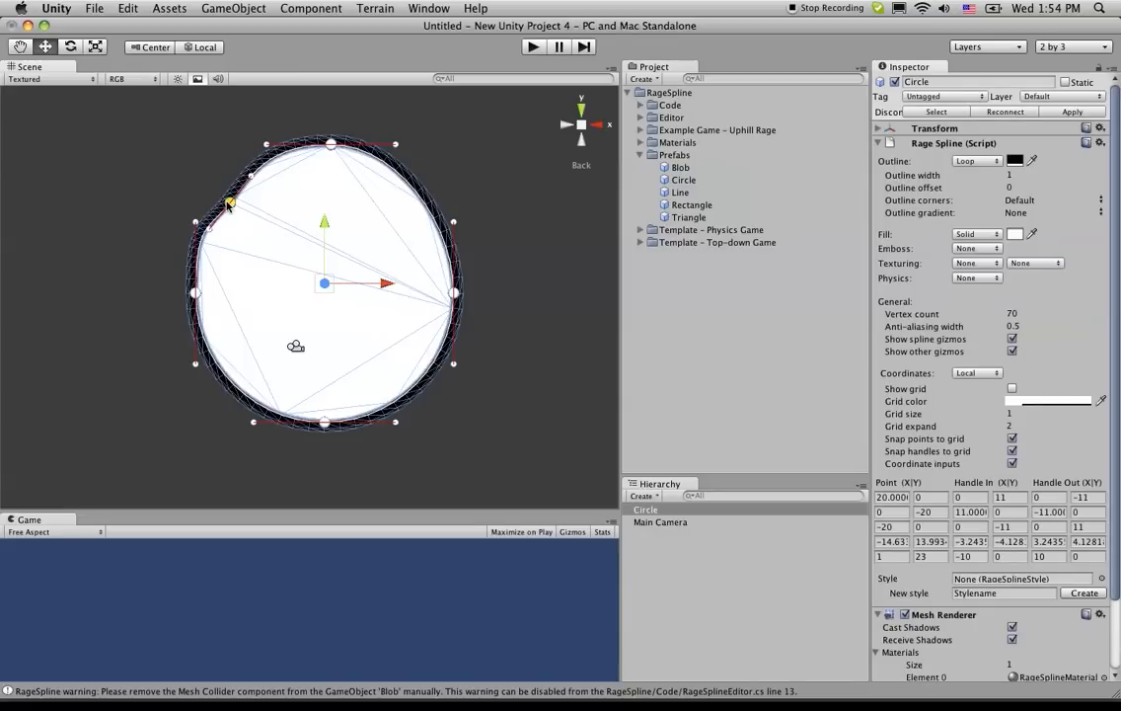
pyautogui.press('BackSpace')
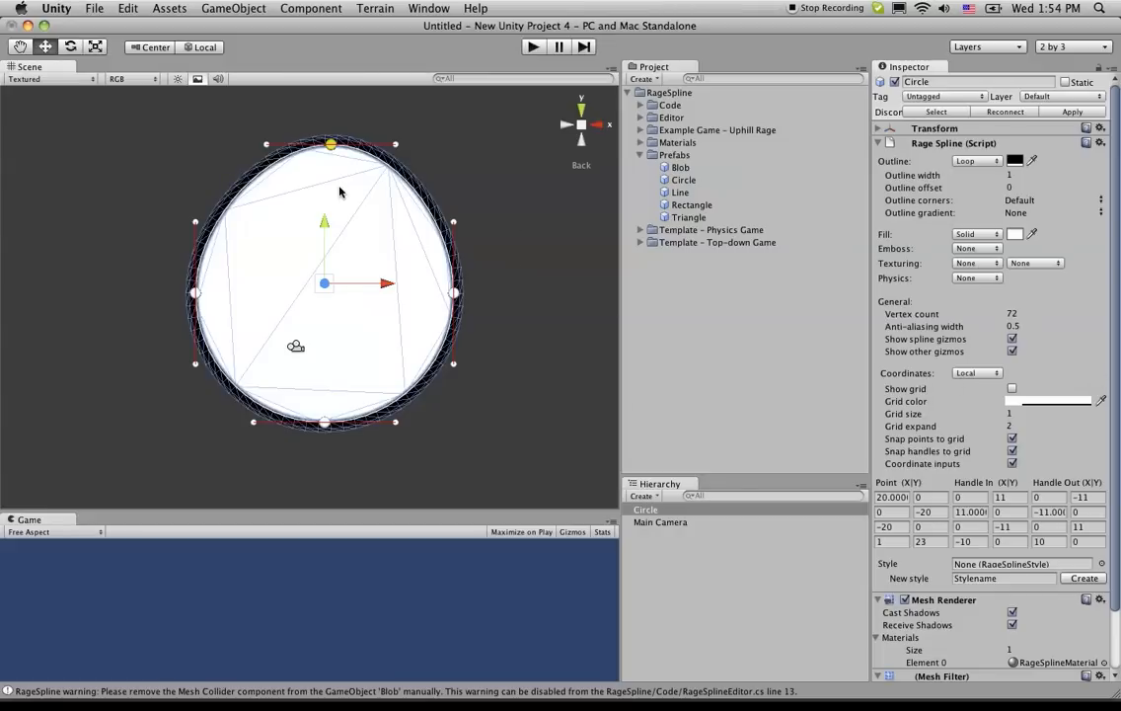
# Step: Show the spline's grid and set its grid color to white
pyautogui.click(1013, 389)
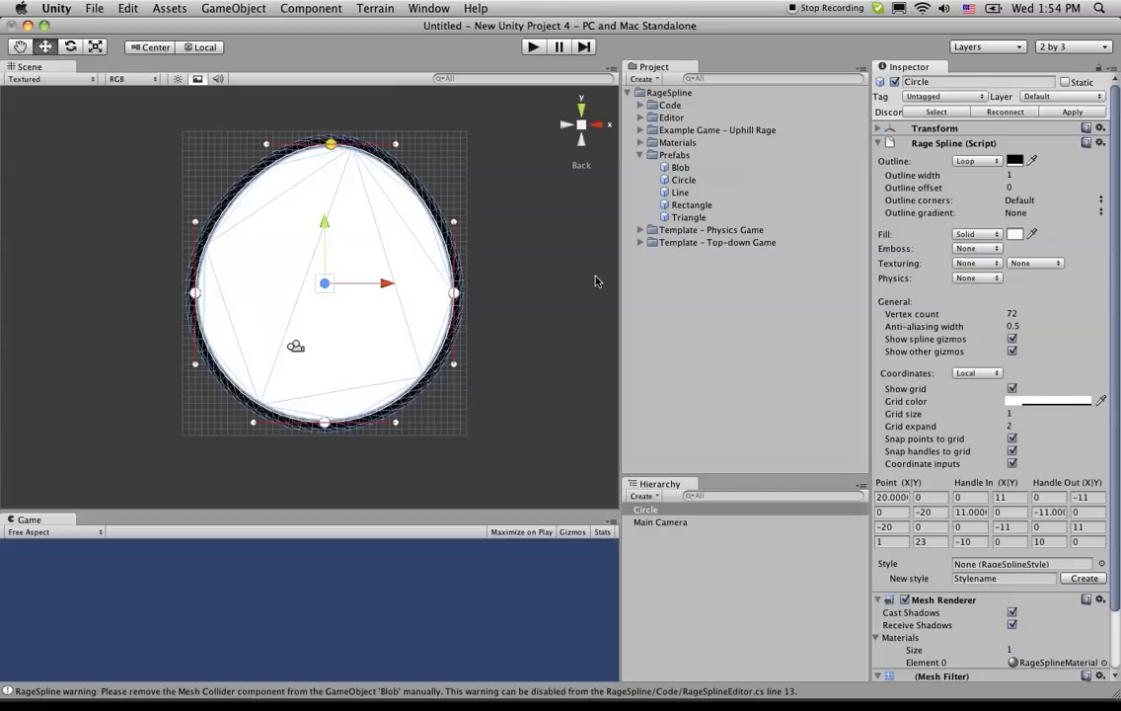
pyautogui.scroll(3, 437, 149)
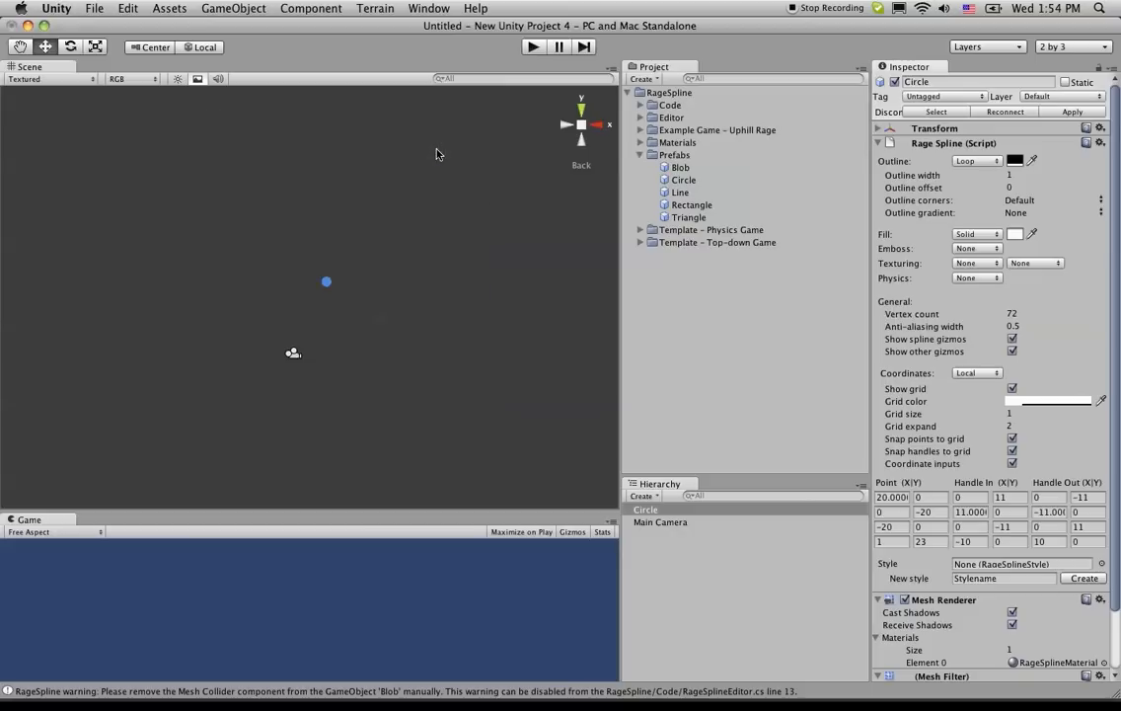
pyautogui.scroll(-2, 439, 149)
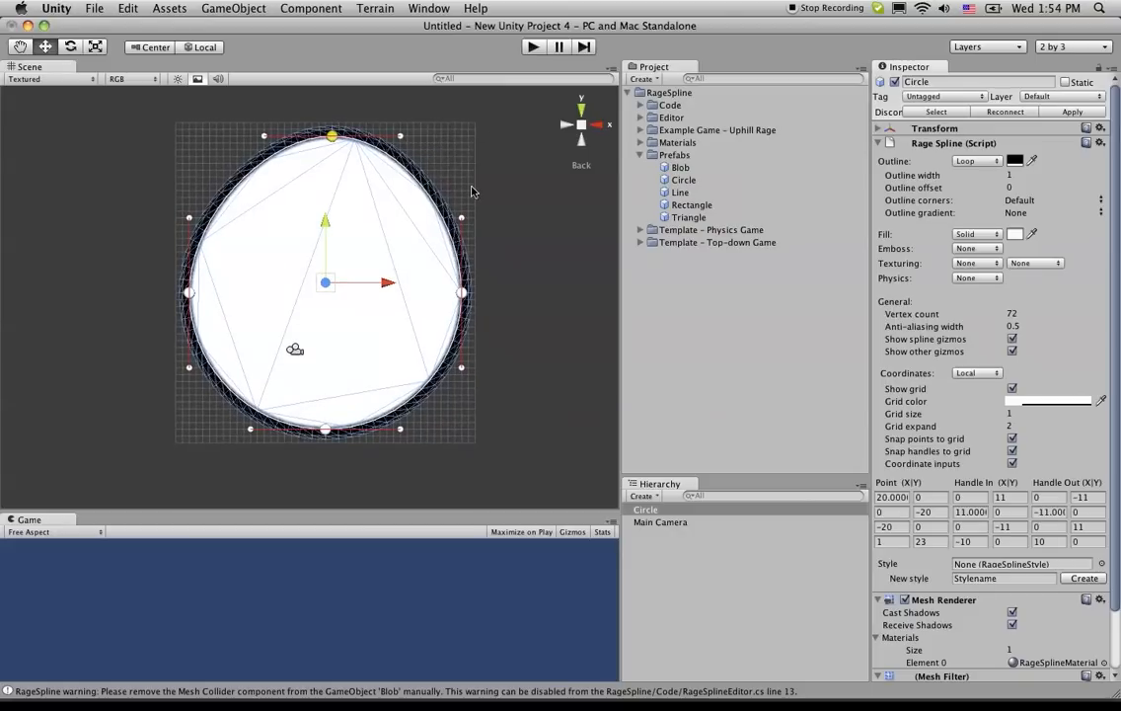
pyautogui.click(1019, 403)
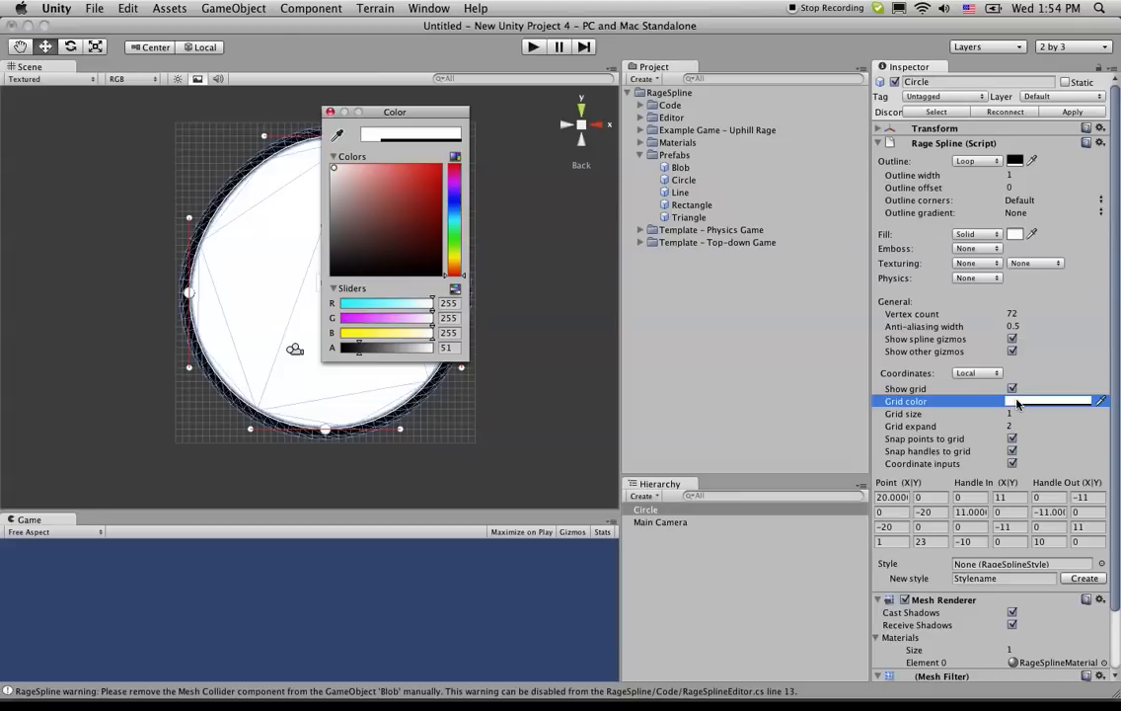
pyautogui.moveTo(354, 194)
pyautogui.mouseDown()
pyautogui.moveTo(424, 247)
pyautogui.moveTo(418, 98)
pyautogui.moveTo(377, 168)
pyautogui.moveTo(334, 166)
pyautogui.mouseUp()
pyautogui.click(330, 113)
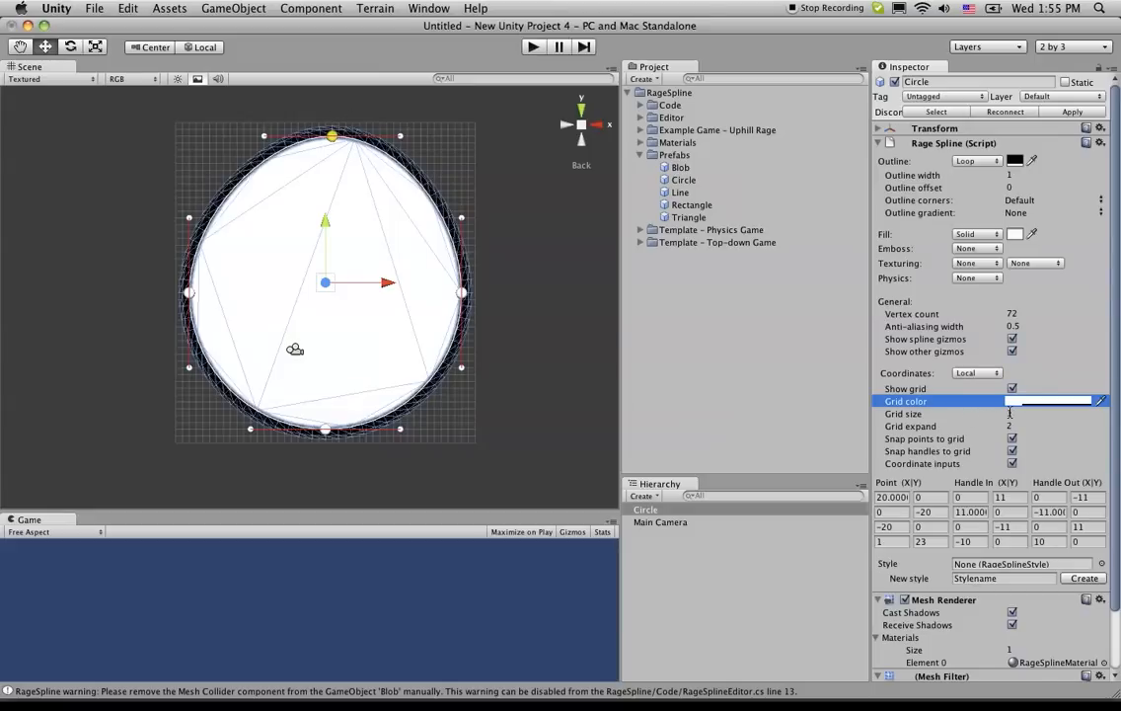
# Step: Increase the grid size to 2.405016 and set the grid expand value to 25
pyautogui.moveTo(998, 415); pyautogui.dragTo(1016, 412)
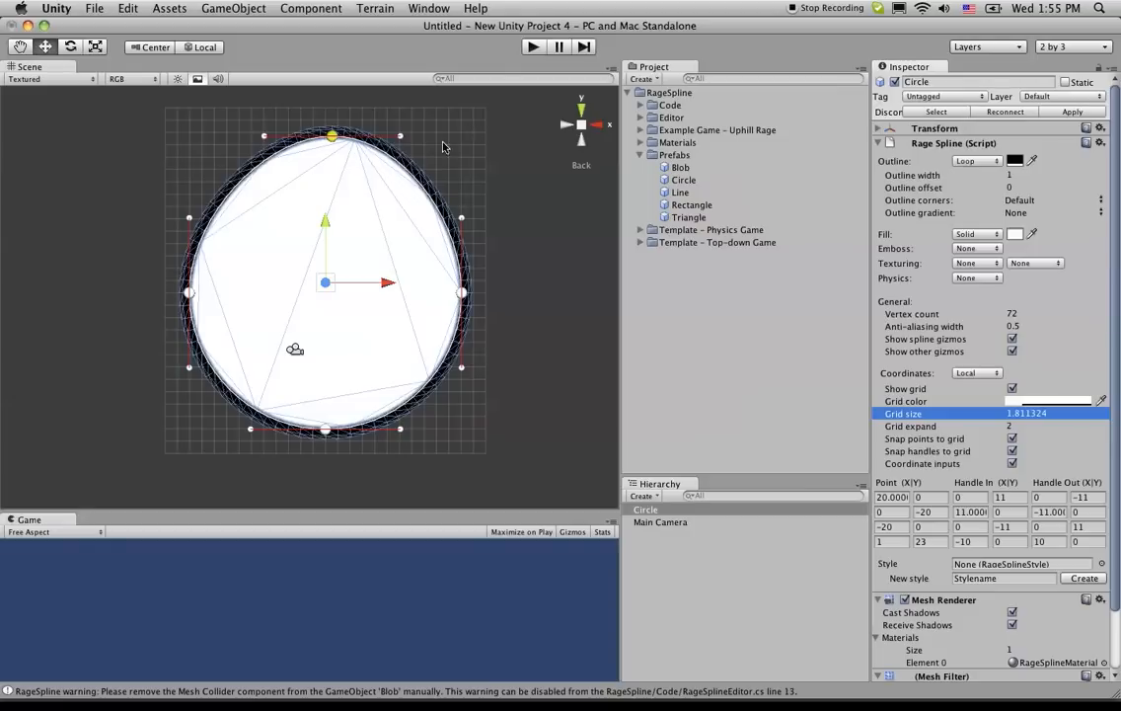
pyautogui.moveTo(1000, 413); pyautogui.dragTo(1022, 410)
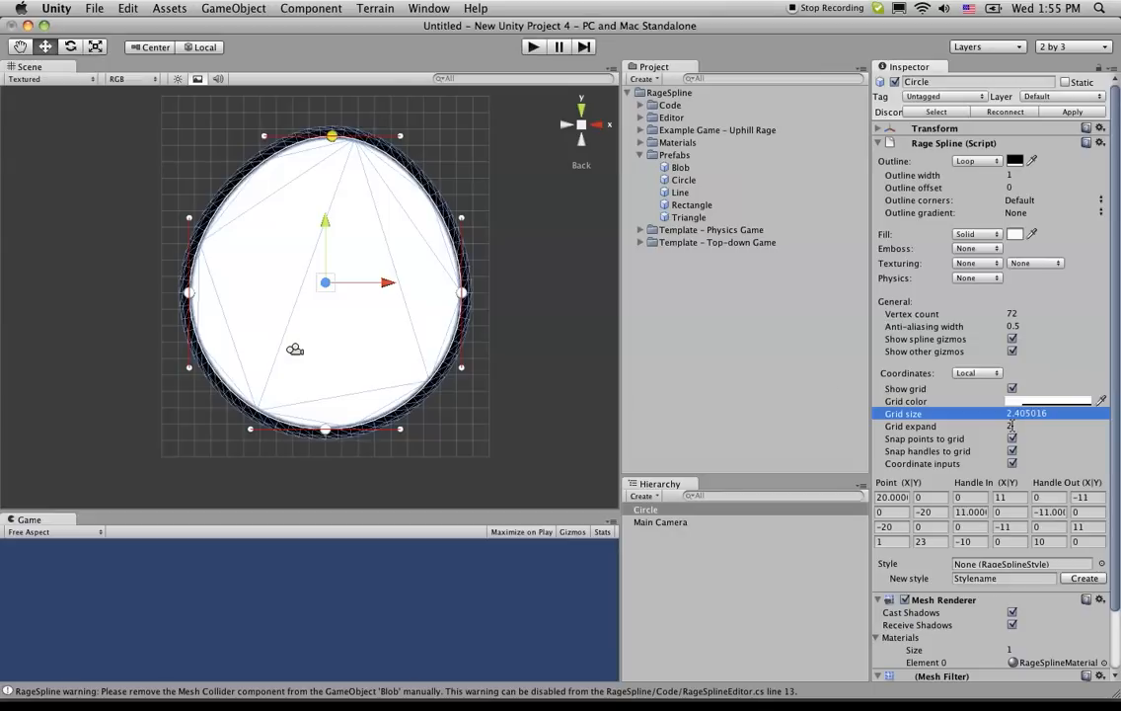
pyautogui.moveTo(1005, 425); pyautogui.dragTo(1027, 431)
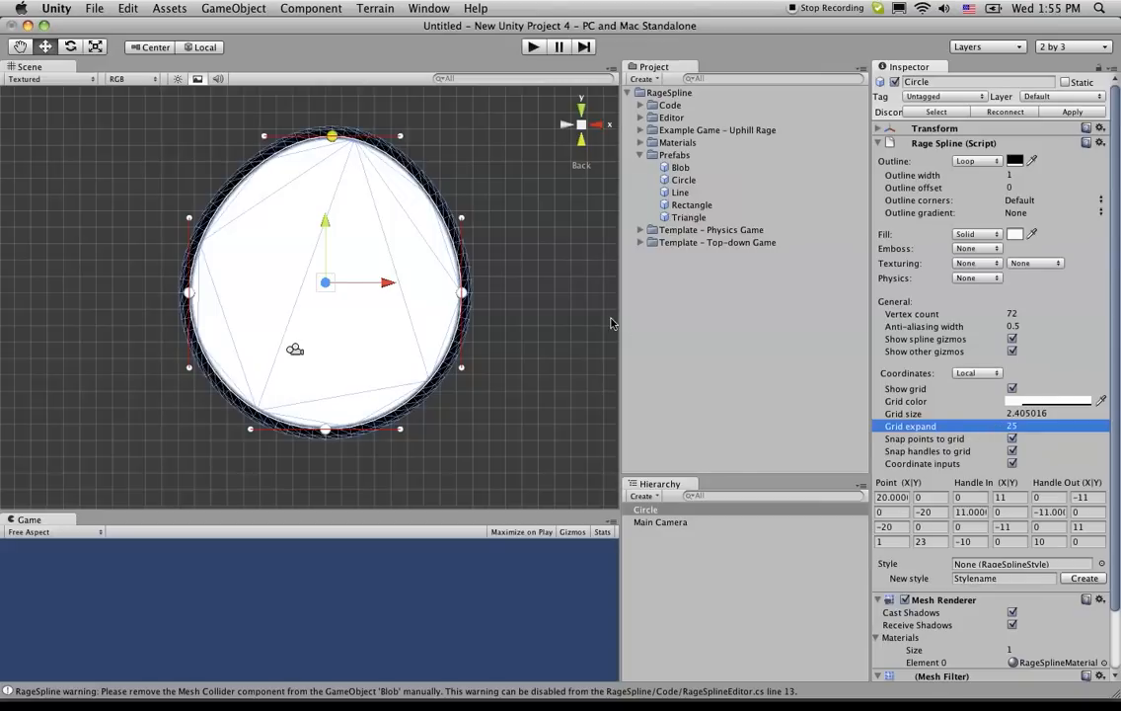
# Step: Move the right control point to about X 16.8, Y 7.2 and its in handle to about X 2.4, Y 9.6
pyautogui.moveTo(461, 293); pyautogui.dragTo(441, 252)
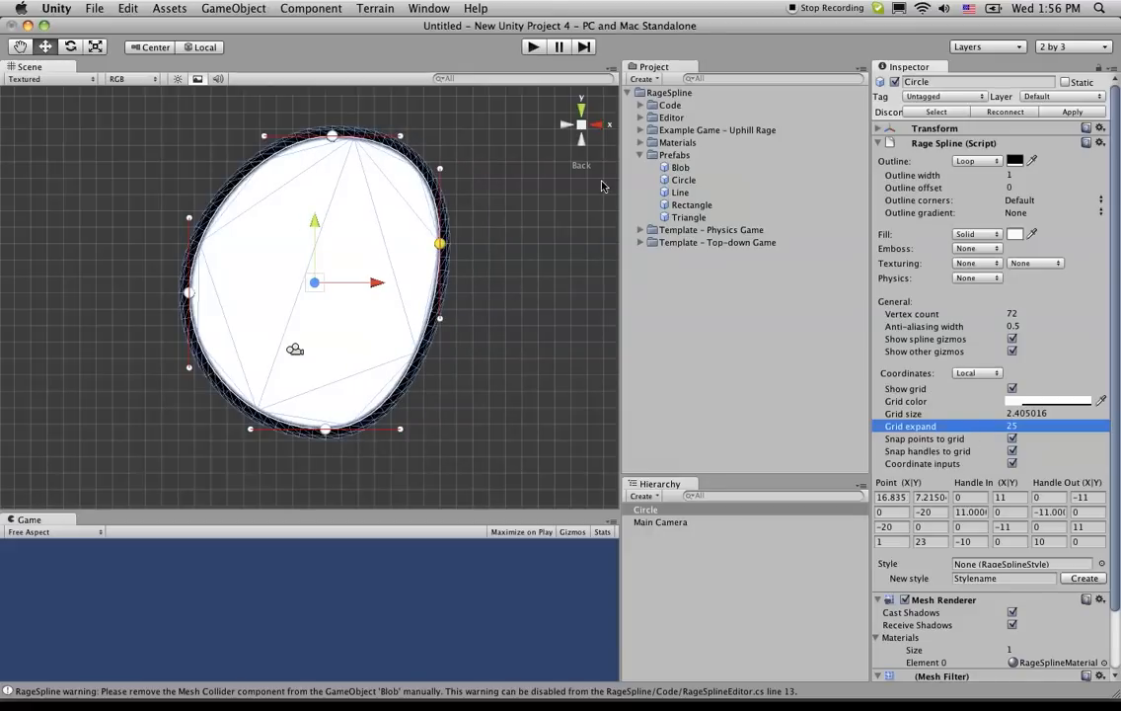
pyautogui.moveTo(441, 169); pyautogui.dragTo(456, 189)
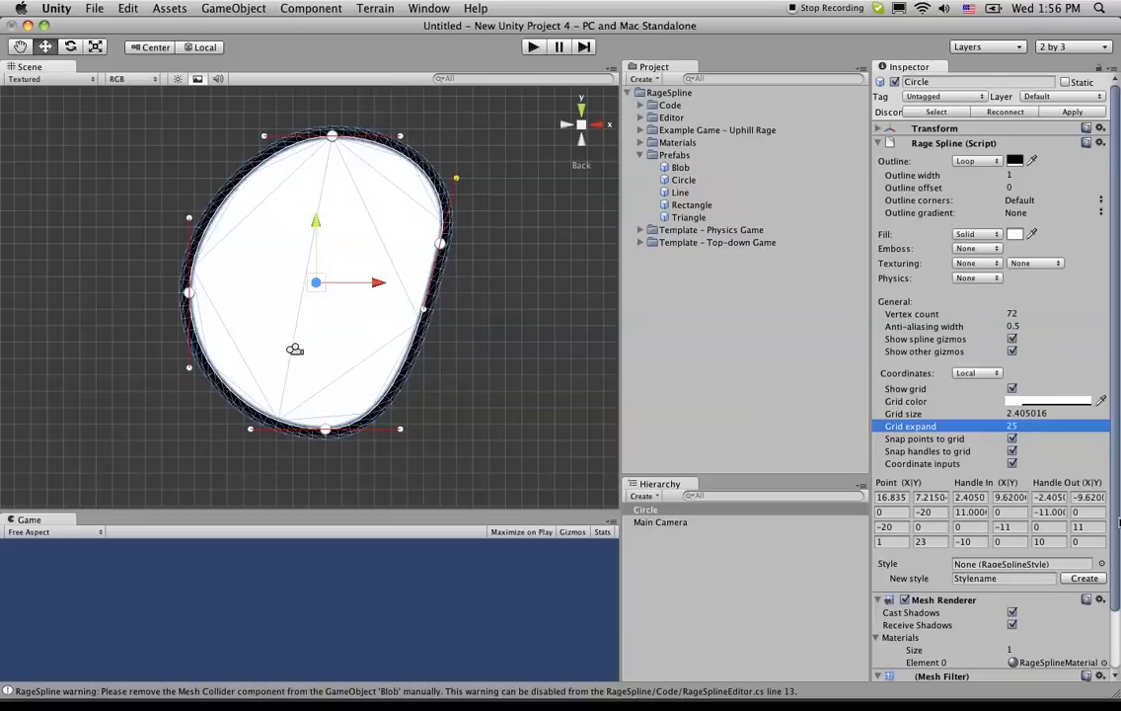
# Step: Toggle the spline's coordinate inputs and leave them turned off
pyautogui.click(1011, 464)
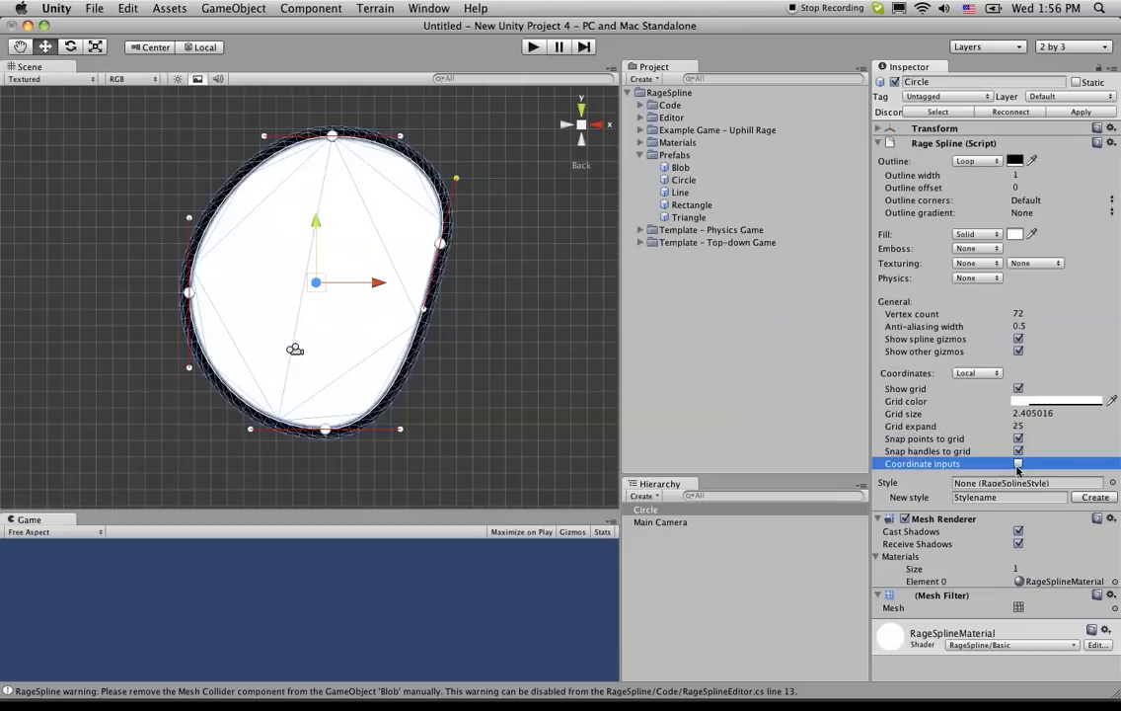
pyautogui.click(1017, 465)
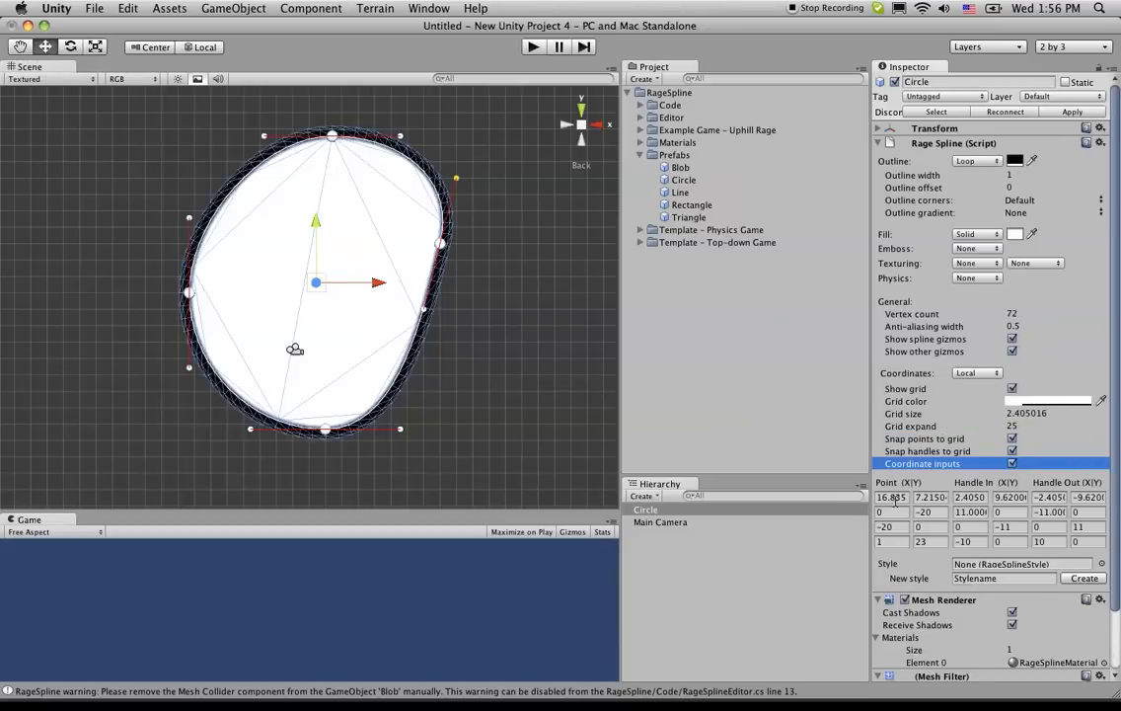
pyautogui.click(1012, 464)
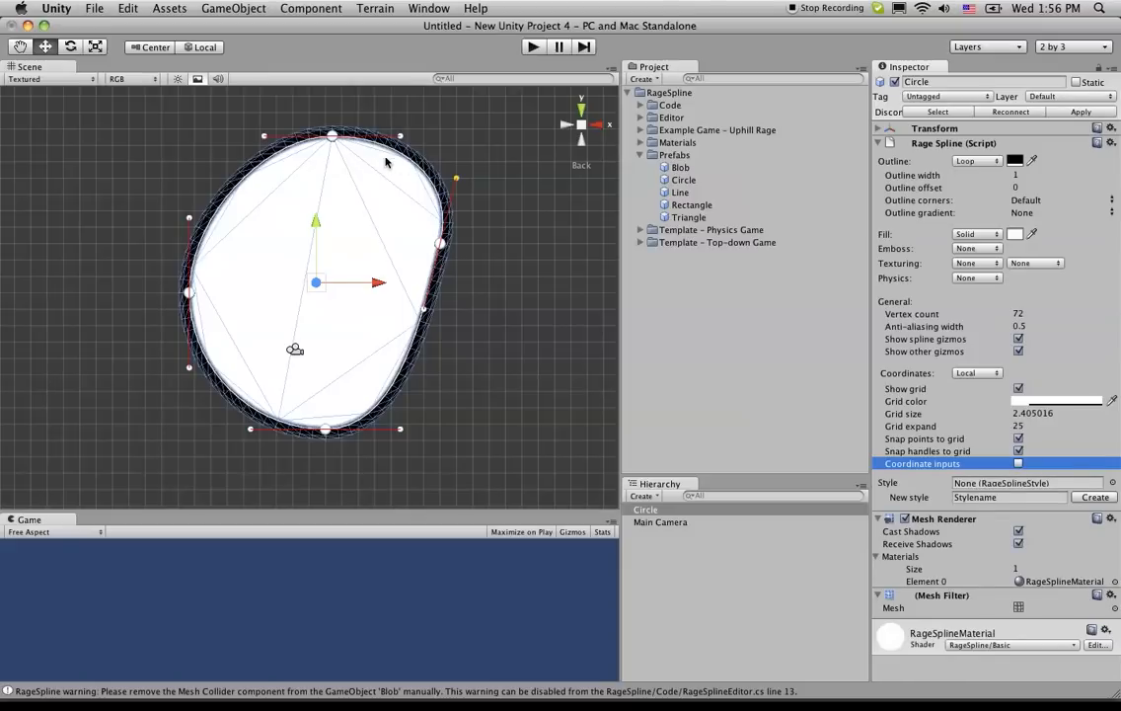
# Step: Move the shape's right control point about one grid cell left and three cells up
pyautogui.moveTo(440, 244); pyautogui.dragTo(422, 195)
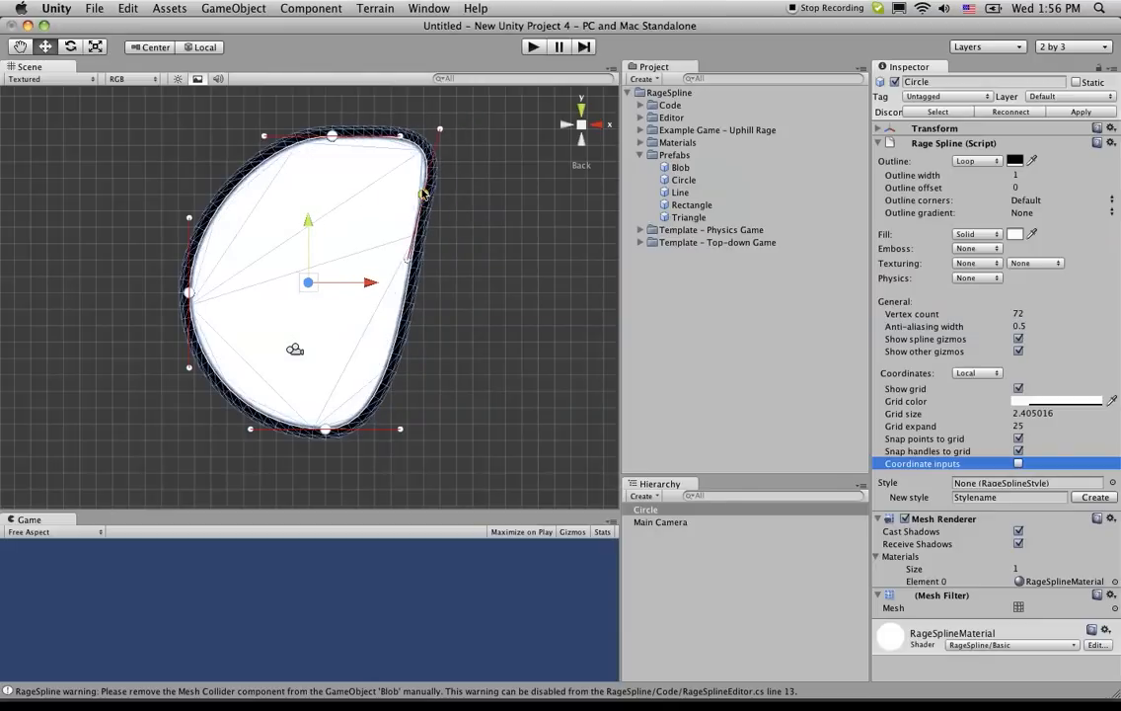
pyautogui.scroll(2, 431, 138)
pyautogui.scroll(-3, 431, 137)
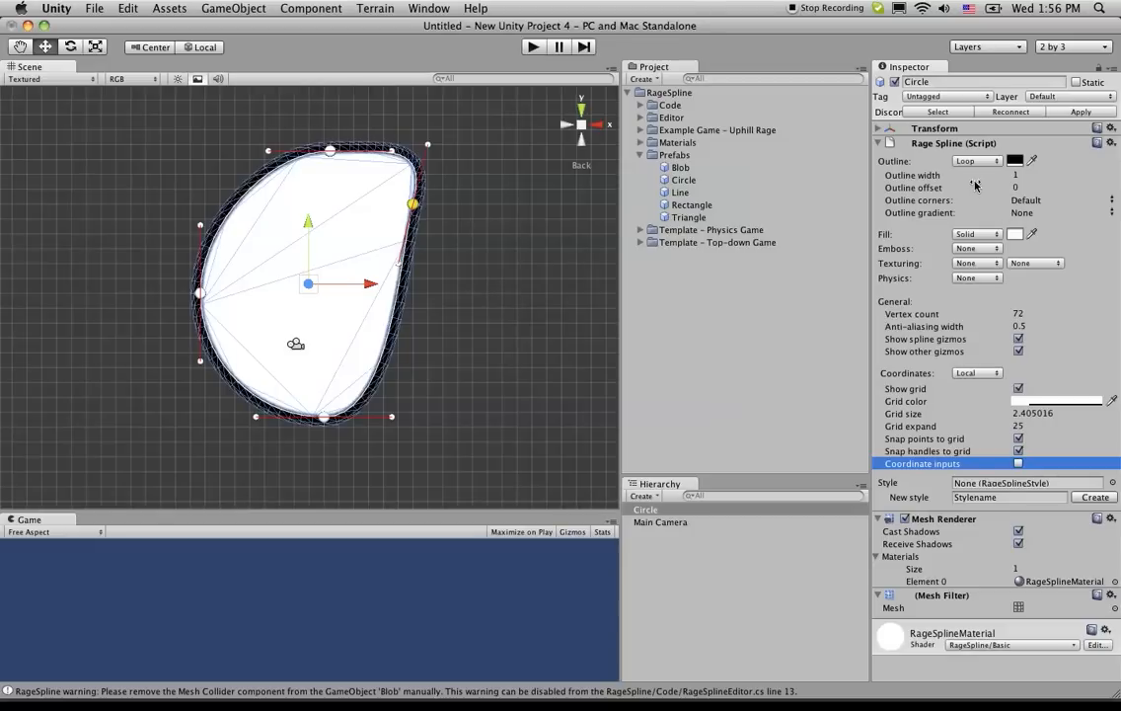
# Step: Set the outline corners to Beak and form a sharp upper-right corner at about X 16.8, Y 24.1, with its in handle at about X -7.2, Y 0
pyautogui.click(1010, 203)
pyautogui.click(1028, 202)
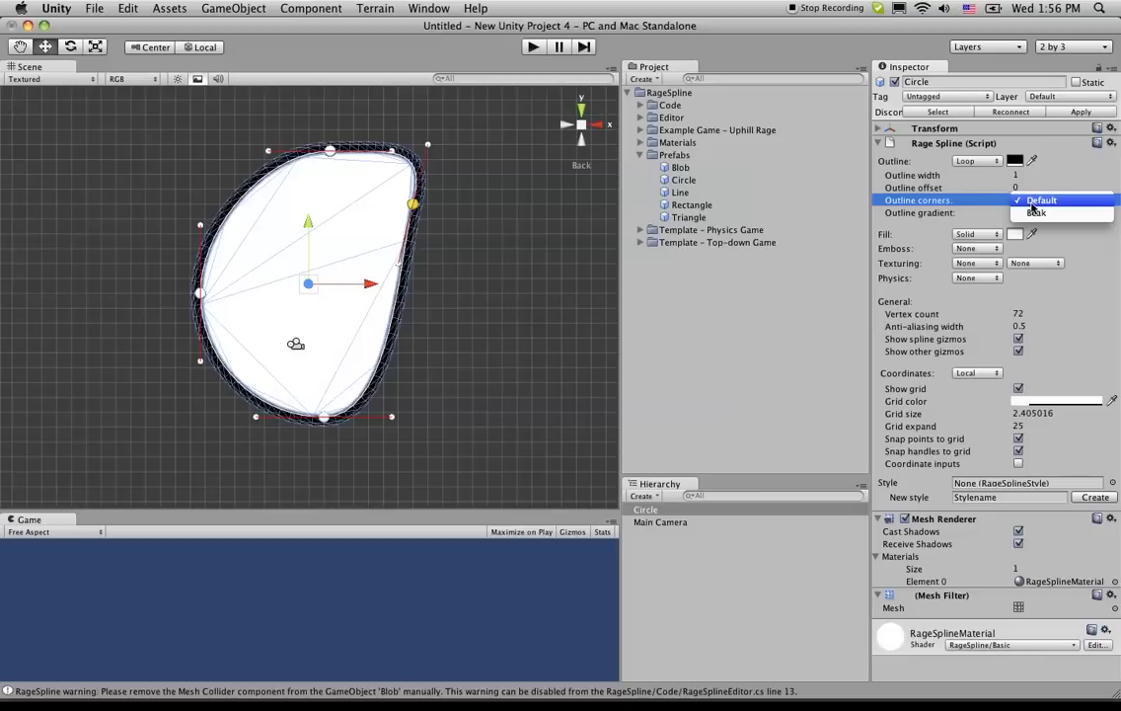
pyautogui.click(1034, 213)
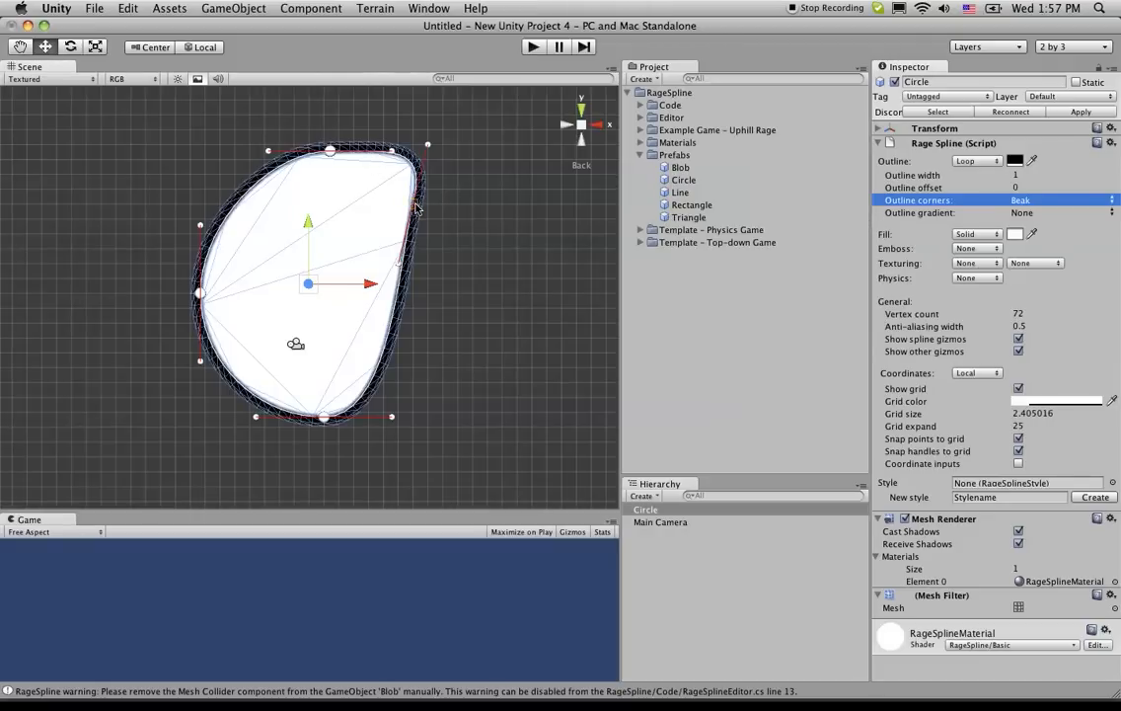
pyautogui.moveTo(415, 208); pyautogui.dragTo(435, 155)
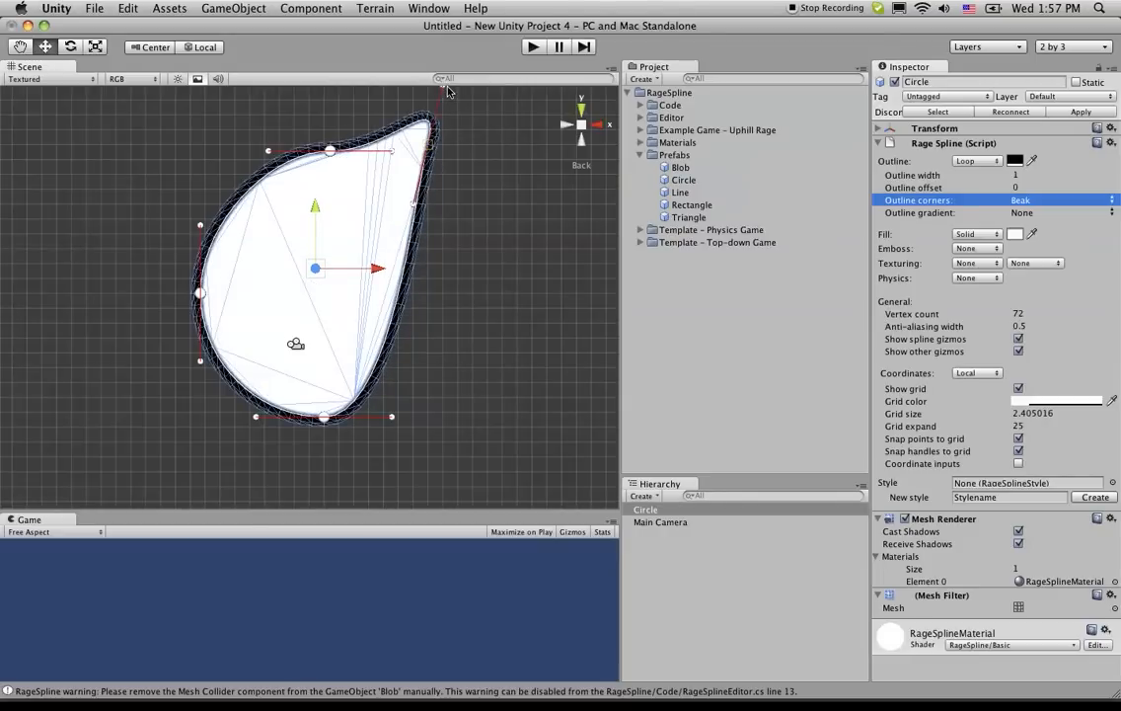
pyautogui.moveTo(444, 91); pyautogui.dragTo(383, 146)
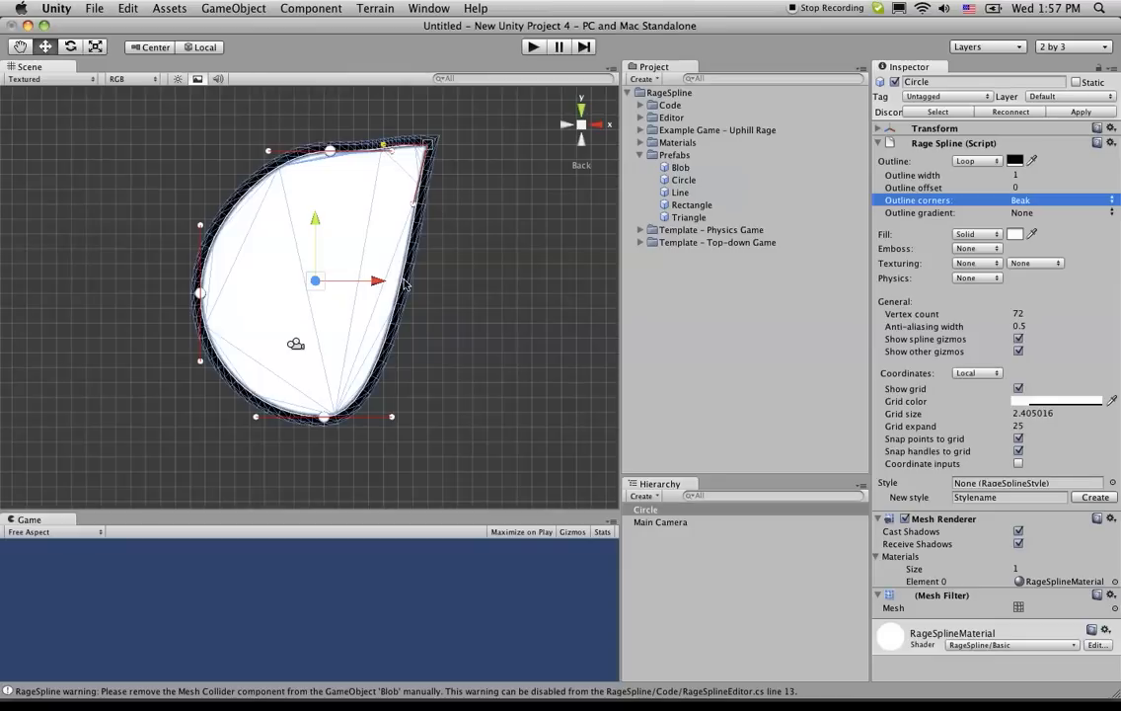
# Step: Make the bottom control point a sharp lower-right corner at about X 16.8, Y -14.4, with its in handle pointing straight up about 7.2
pyautogui.moveTo(323, 416); pyautogui.dragTo(399, 384)
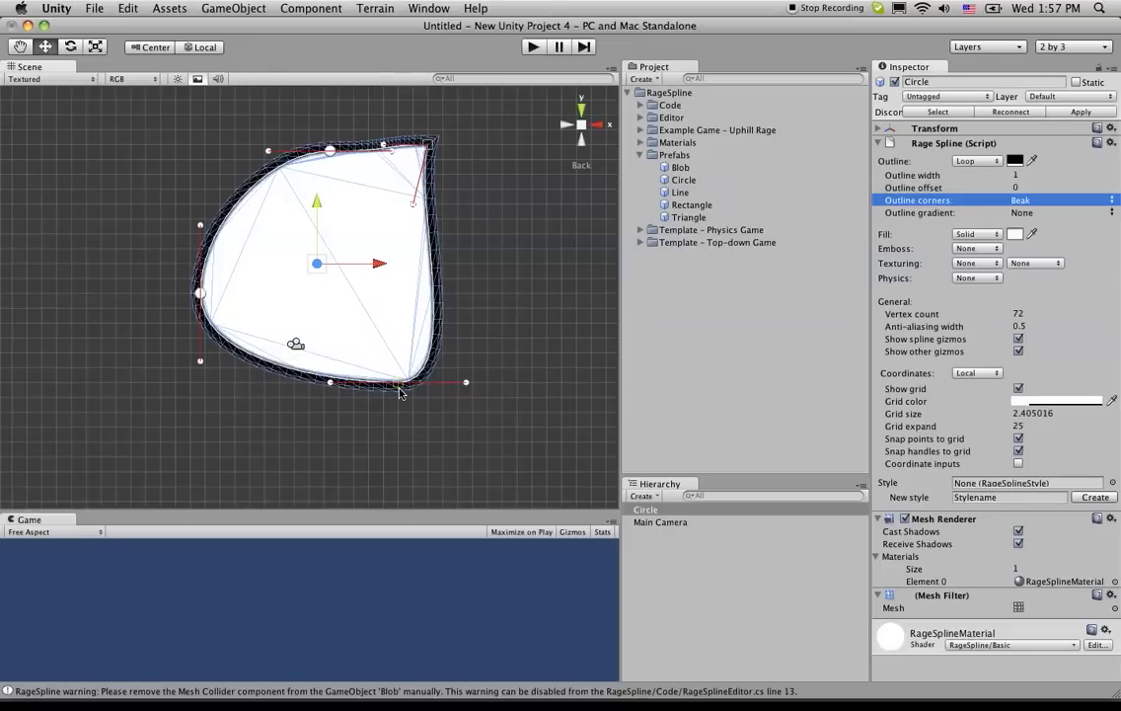
pyautogui.moveTo(467, 385); pyautogui.dragTo(403, 337)
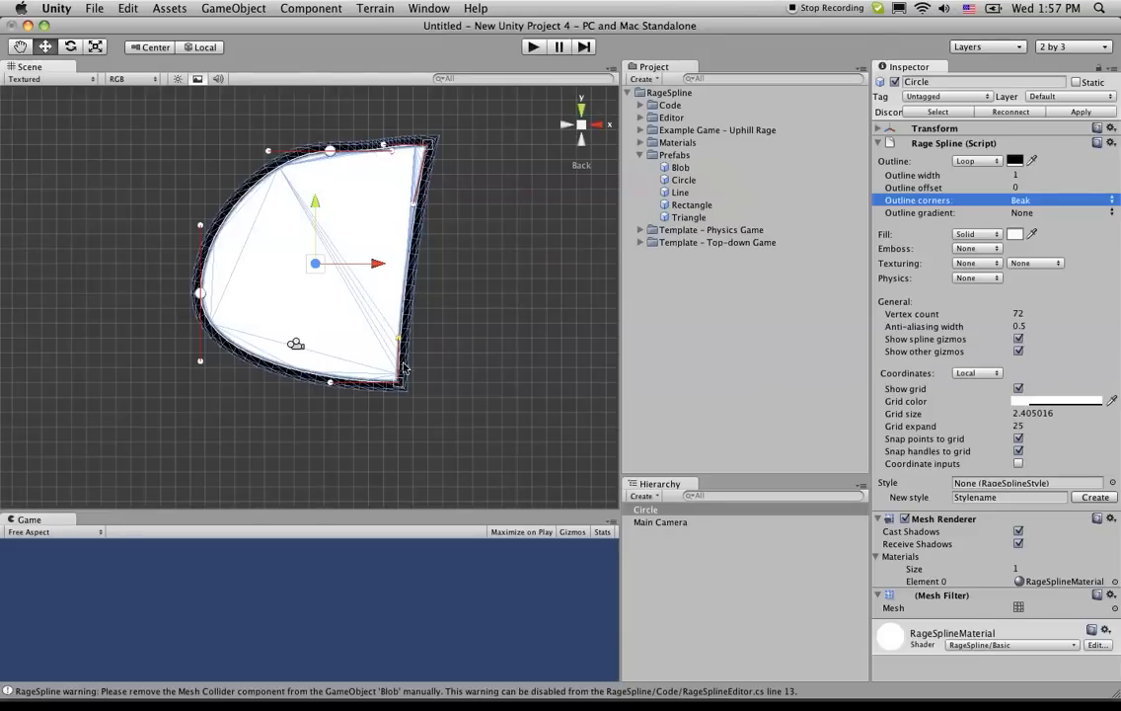
pyautogui.moveTo(402, 385); pyautogui.dragTo(427, 385)
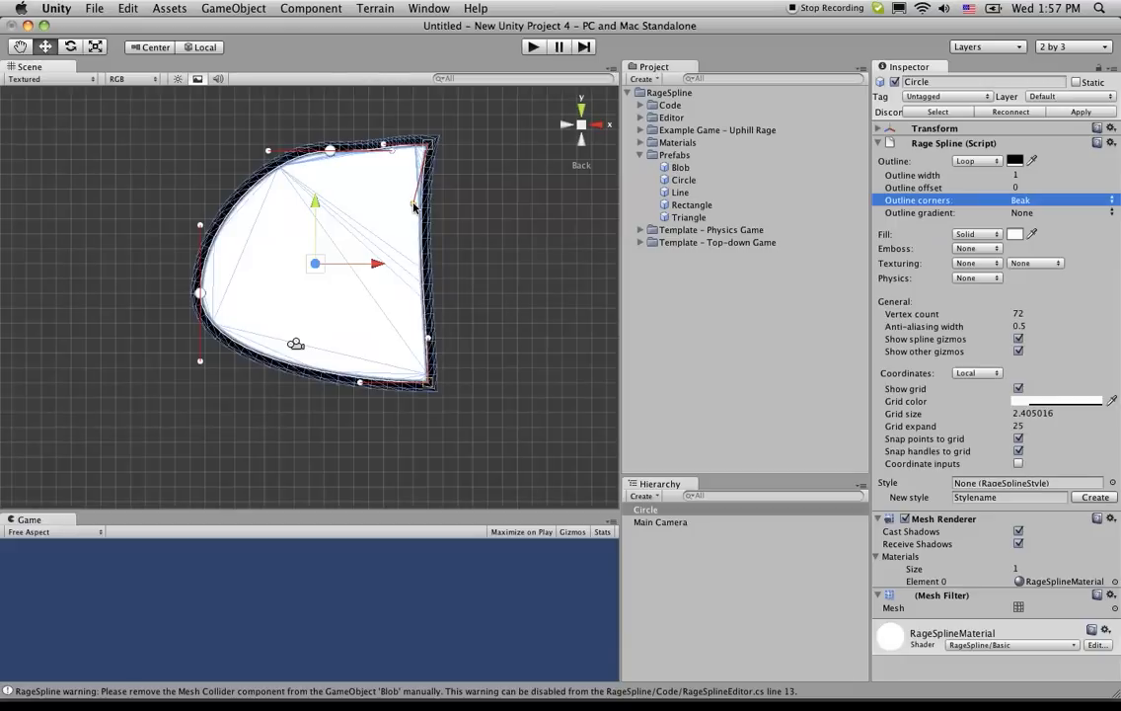
# Step: Align the upper-right corner's out handle straight down about 9.6 and move the top control point to about X -7.2, Y 24.1
pyautogui.moveTo(410, 207); pyautogui.dragTo(428, 206)
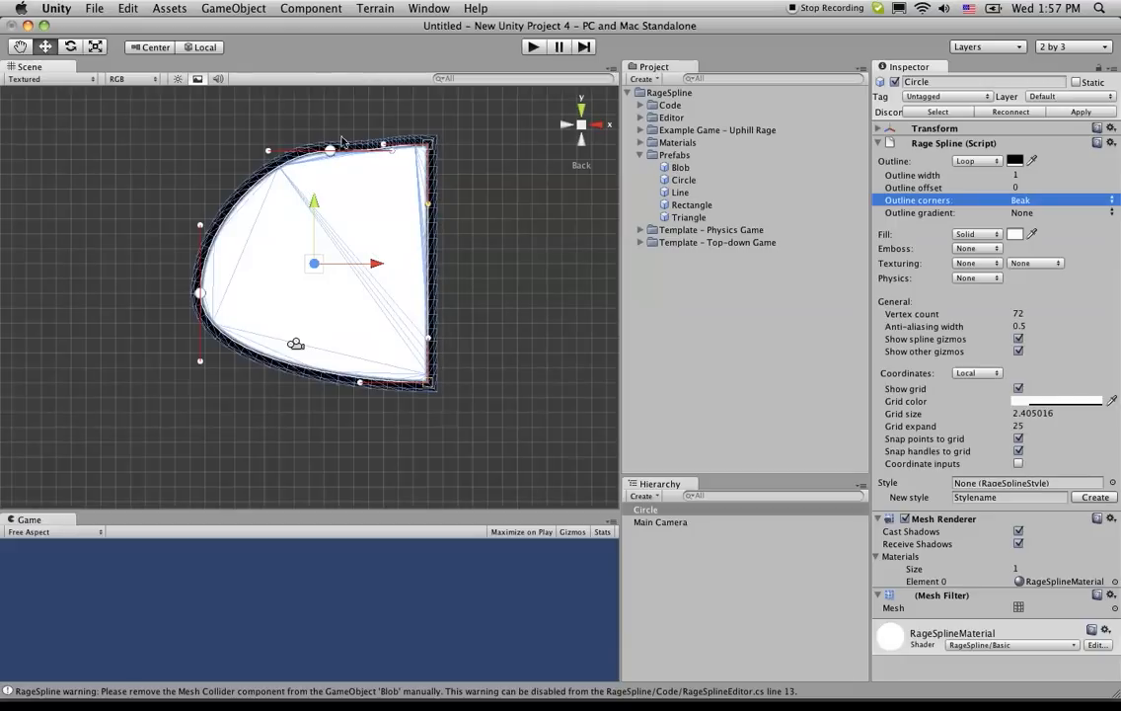
pyautogui.moveTo(328, 149); pyautogui.dragTo(285, 144)
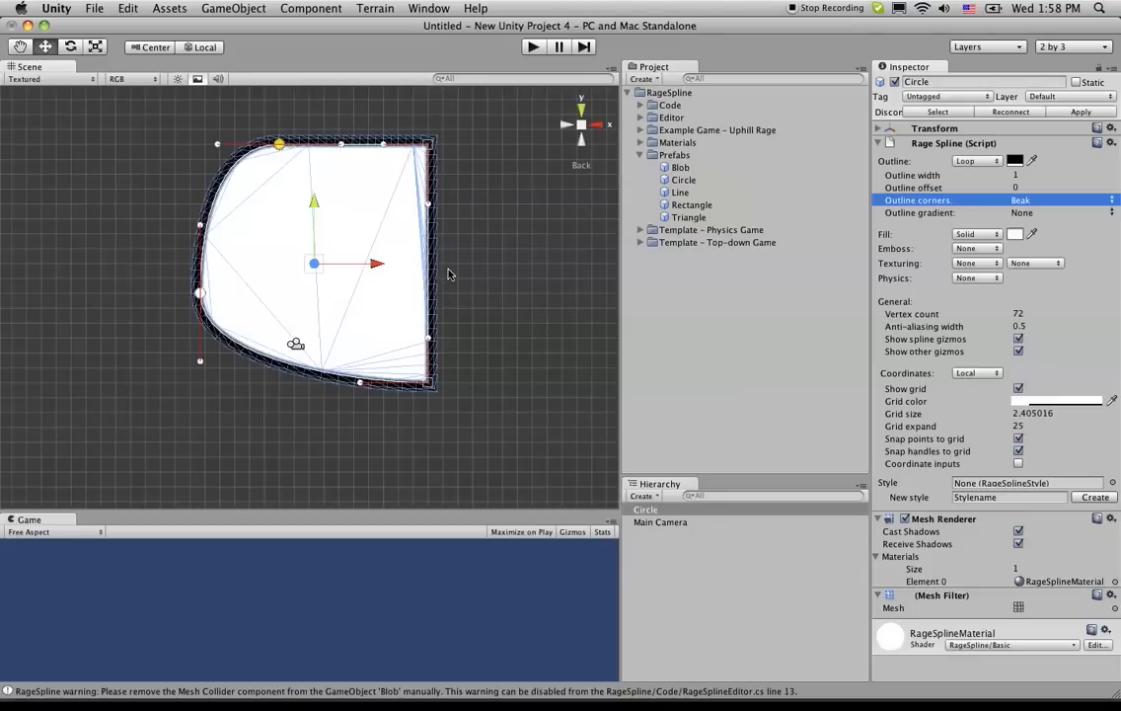
# Step: Switch the spline's coordinates to World and back to Local
pyautogui.click(987, 374)
pyautogui.click(986, 385)
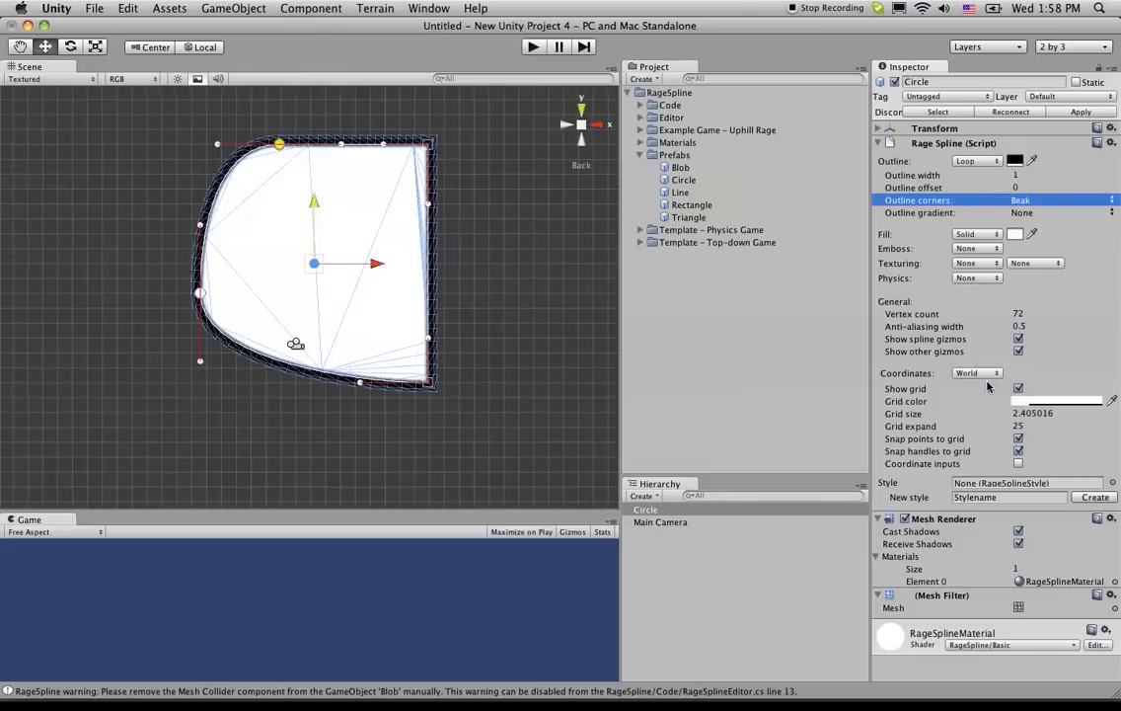
pyautogui.click(986, 374)
pyautogui.click(987, 360)
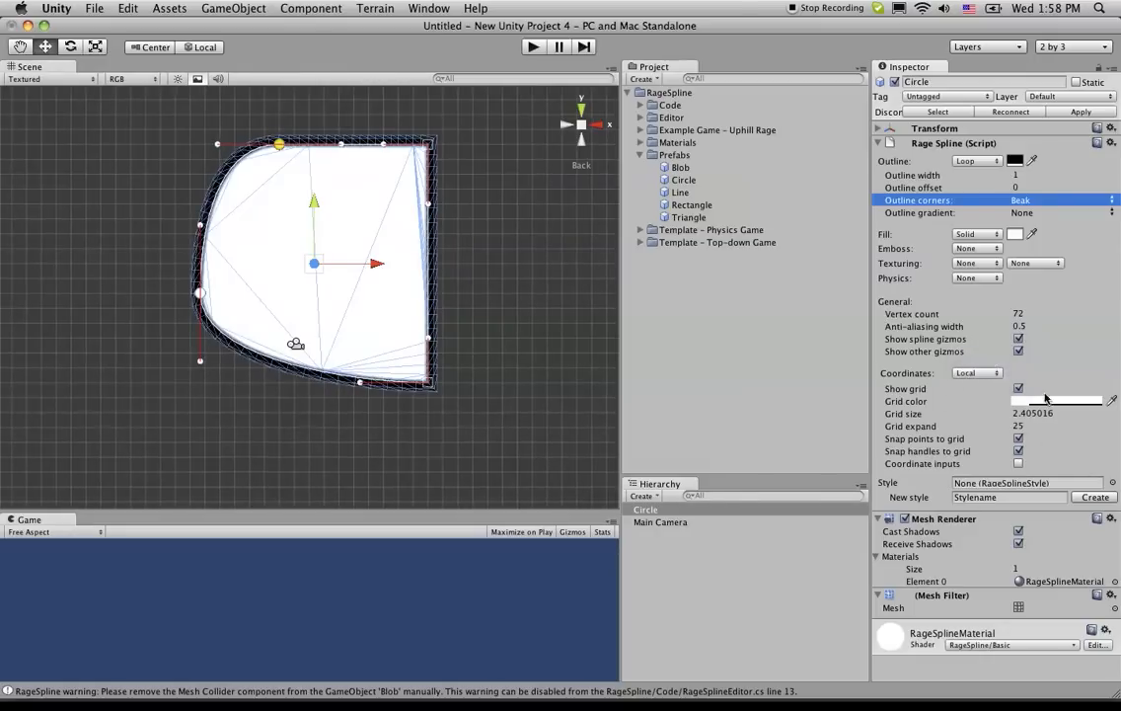
# Step: Turn on the spline's coordinate inputs and set the coordinates mode to None
pyautogui.click(1019, 463)
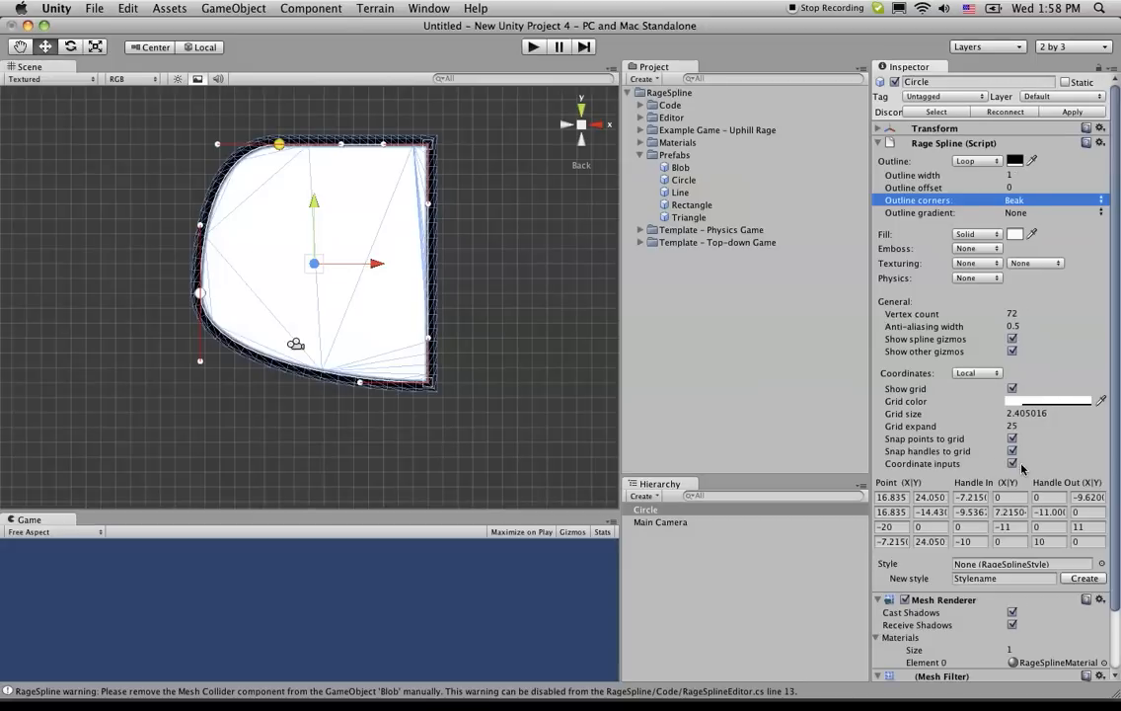
pyautogui.click(987, 373)
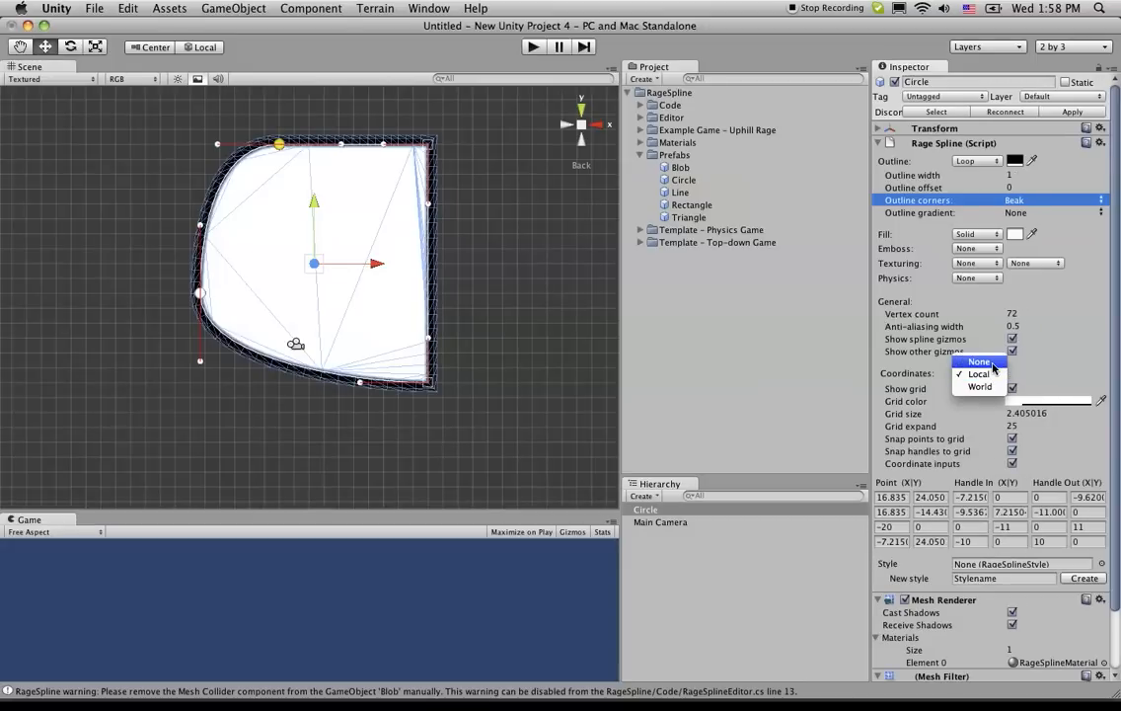
pyautogui.click(991, 362)
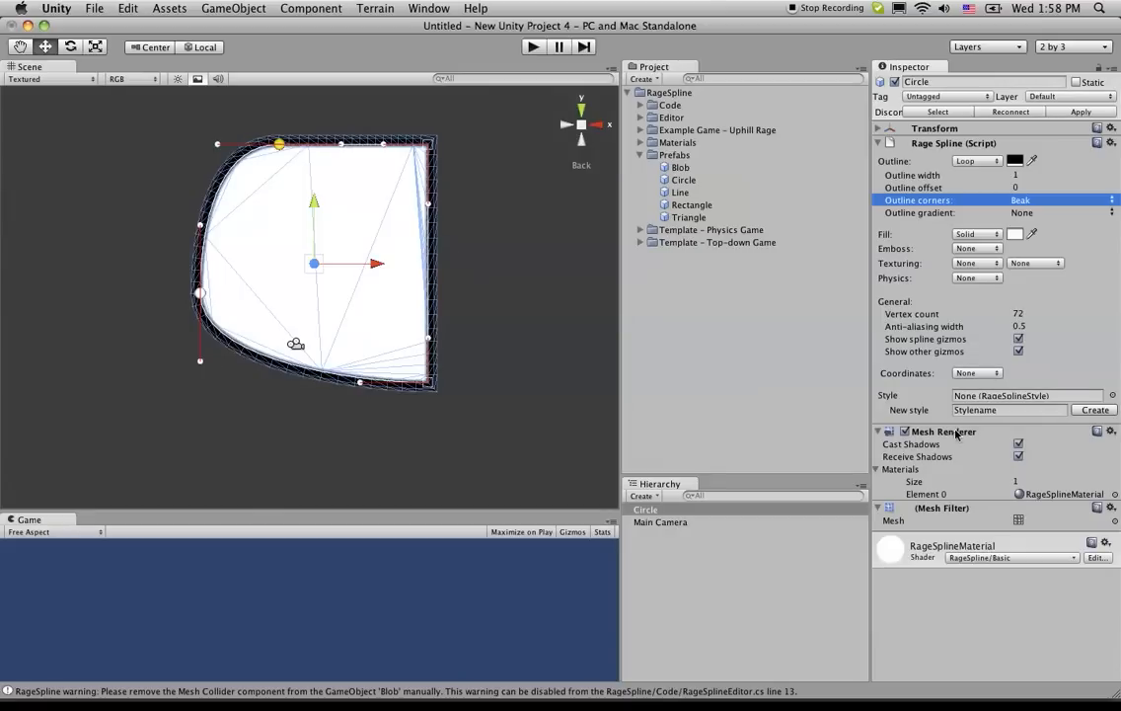